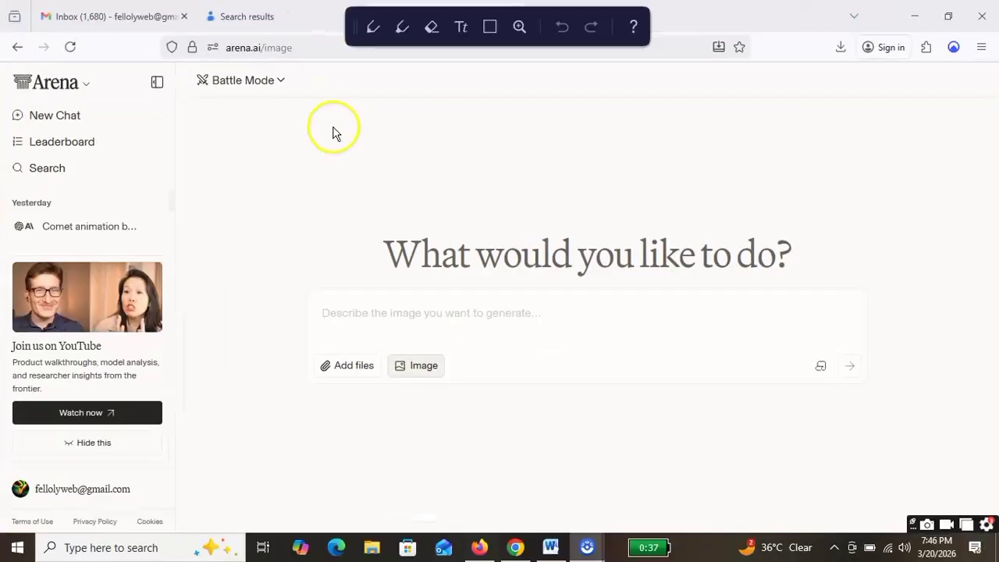
click(282, 81)
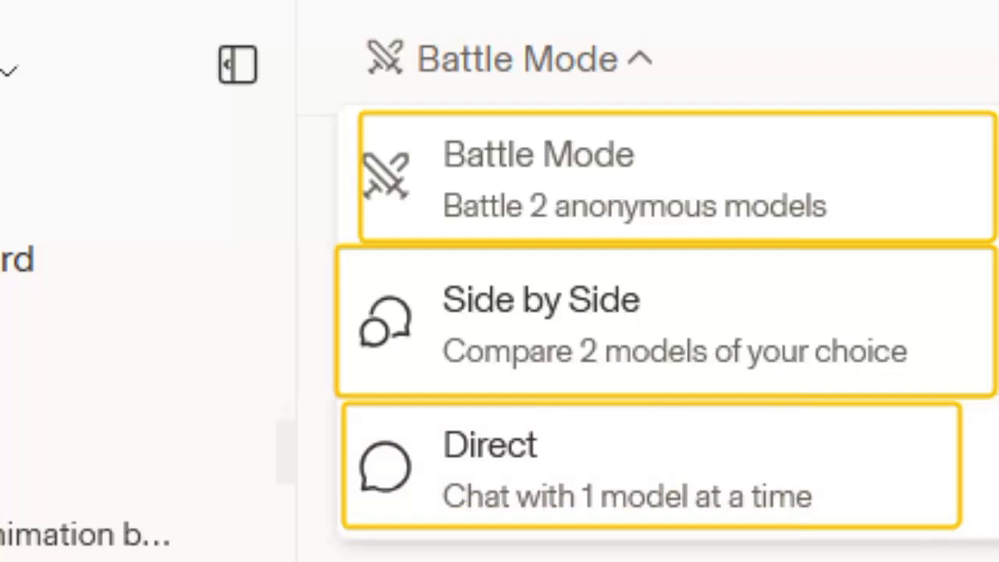
key(Escape)
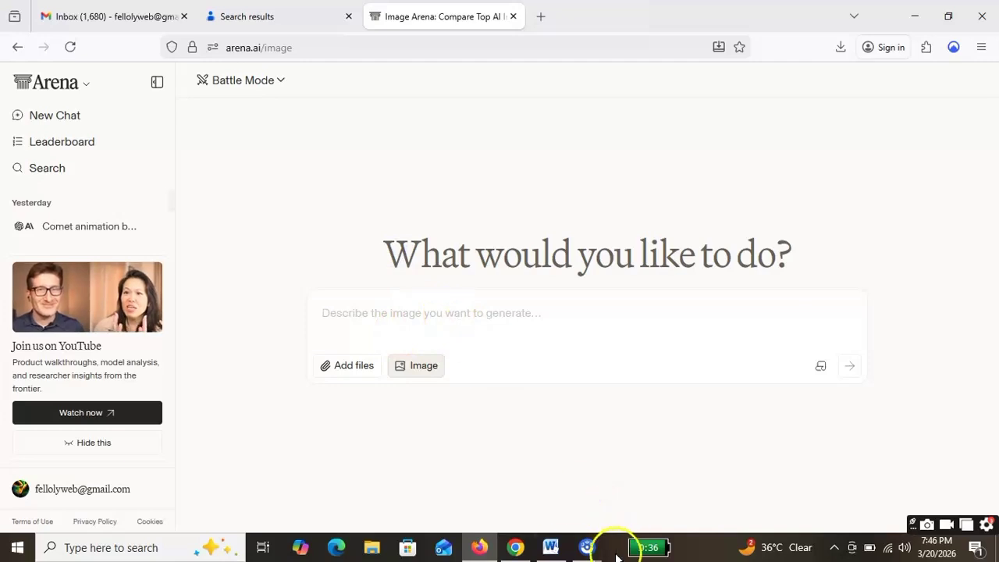
Switch to Word and copy the first prompt, describing a man in a black suit walking along a London street
click(550, 548)
click(448, 208)
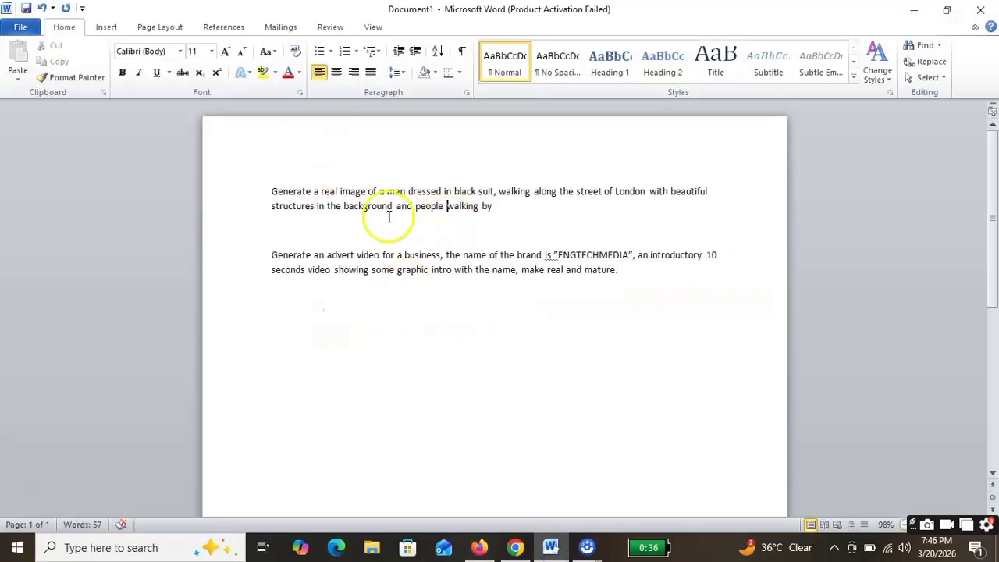
drag(520, 214, 279, 190)
right_click(295, 195)
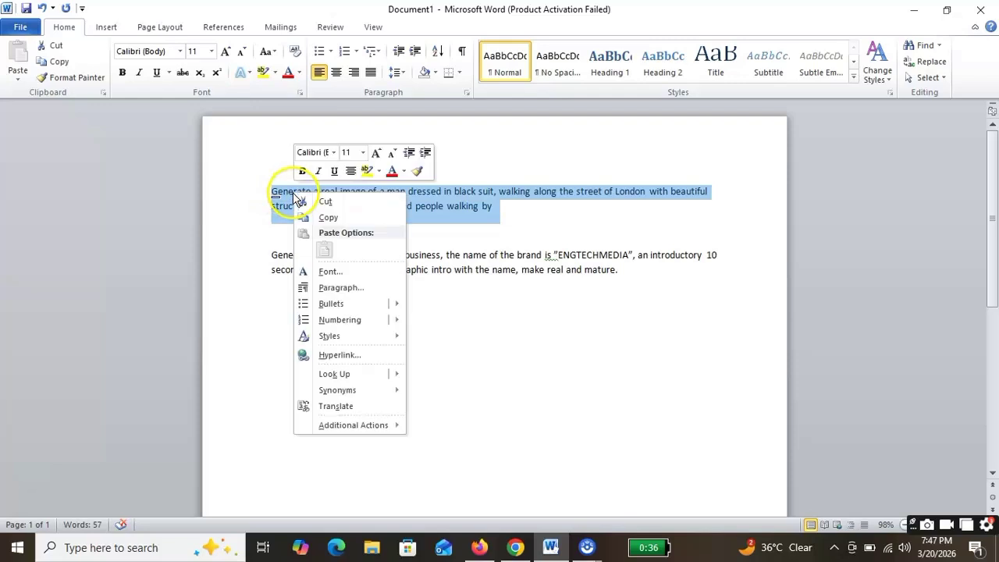
click(359, 215)
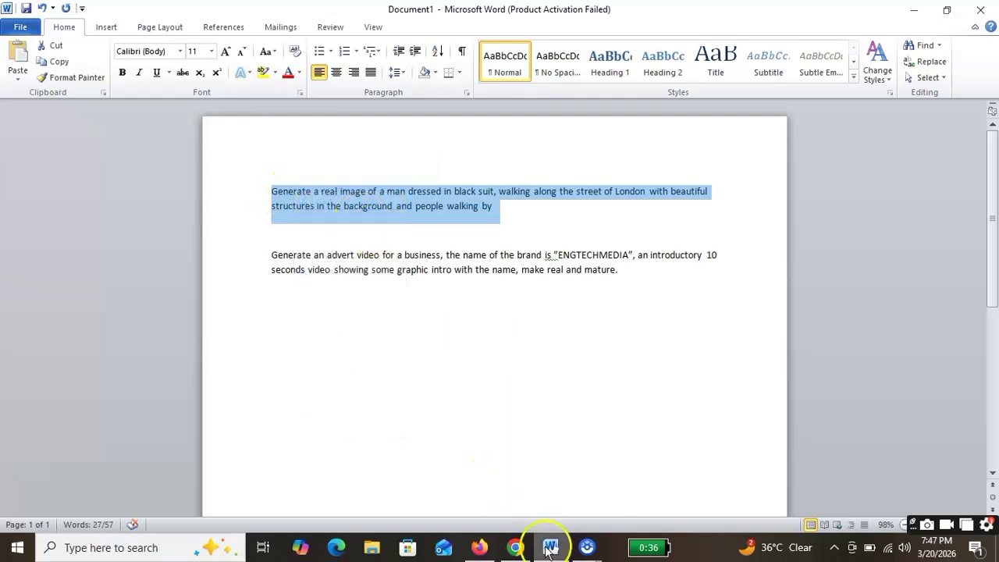
Return to Arena in Firefox and paste the copied prompt into the image description field
click(479, 547)
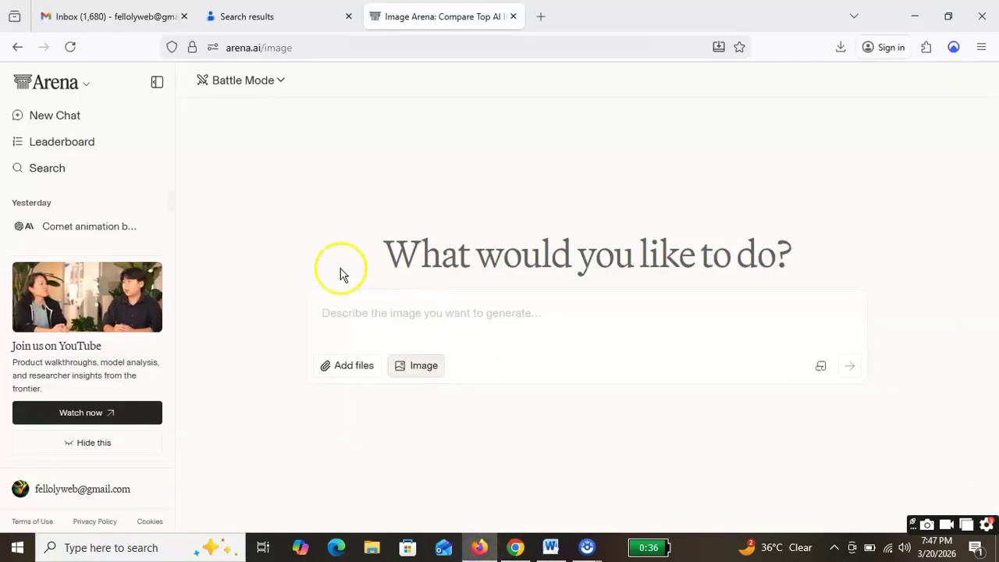
click(358, 314)
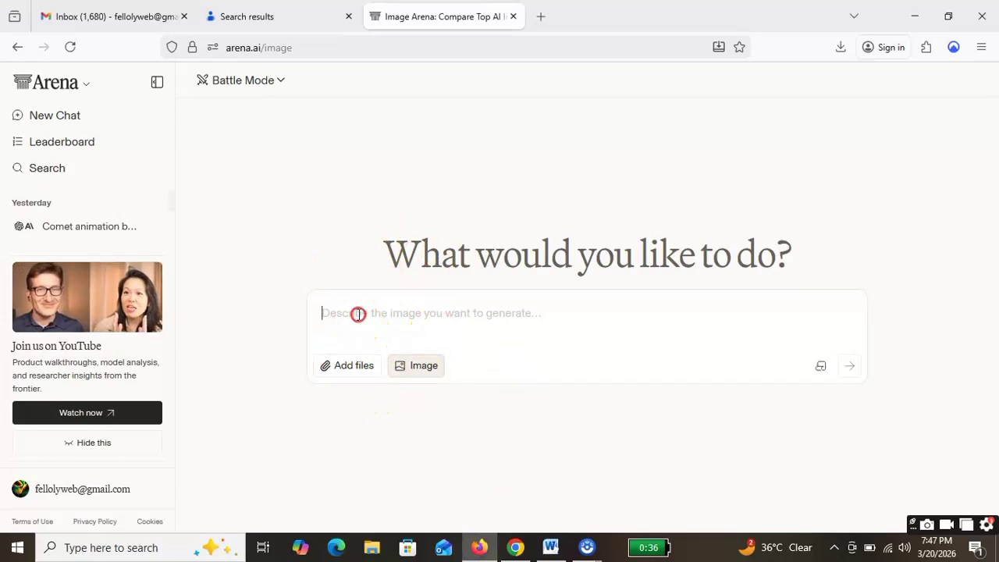
right_click(358, 314)
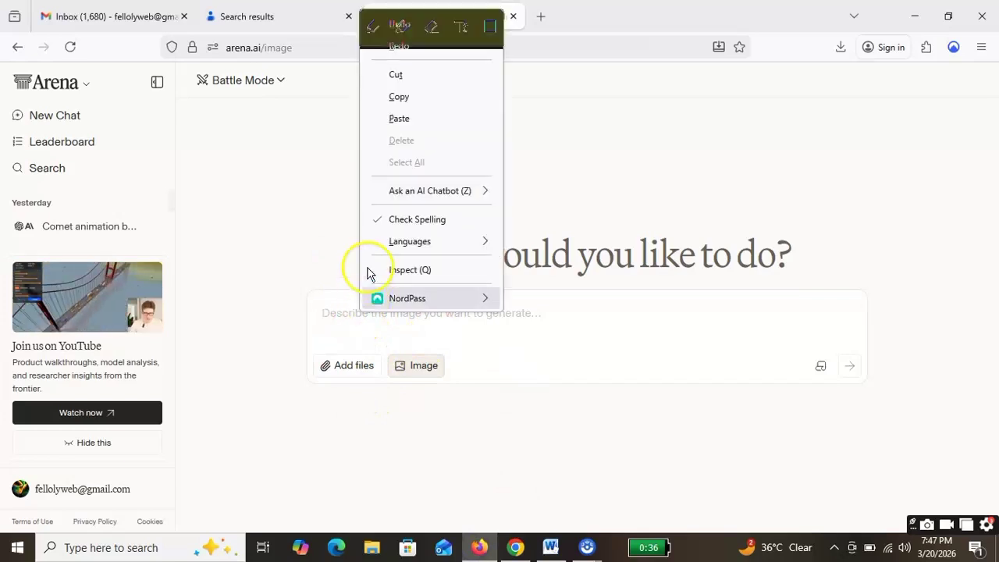
click(399, 119)
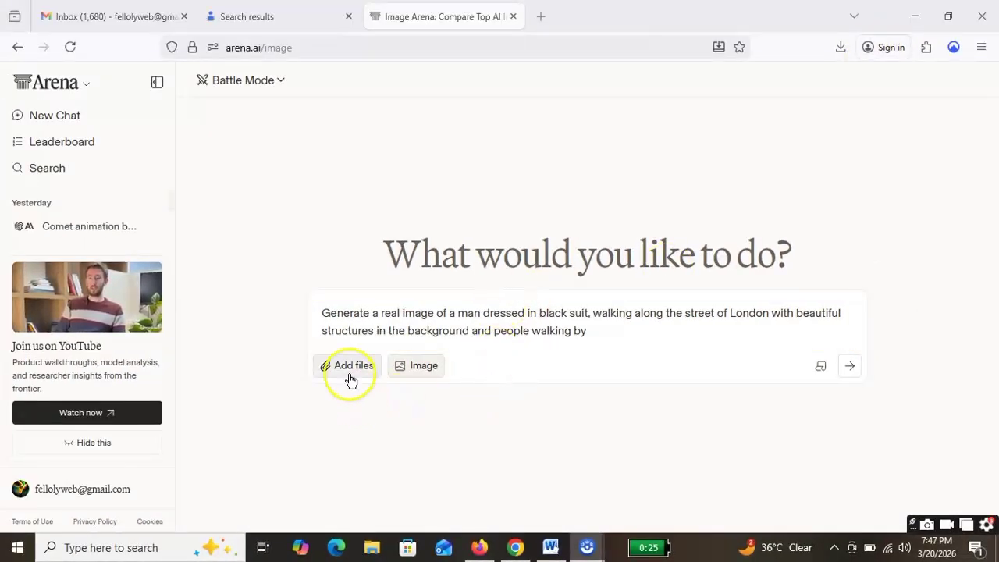
Turn off the Image modality and submit the London street prompt as a text chat
click(425, 374)
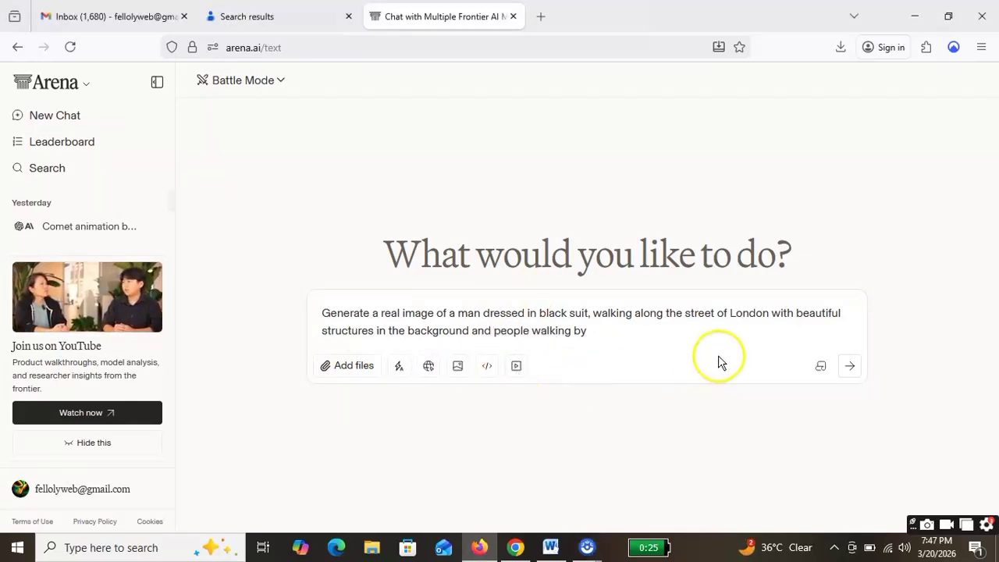
click(850, 368)
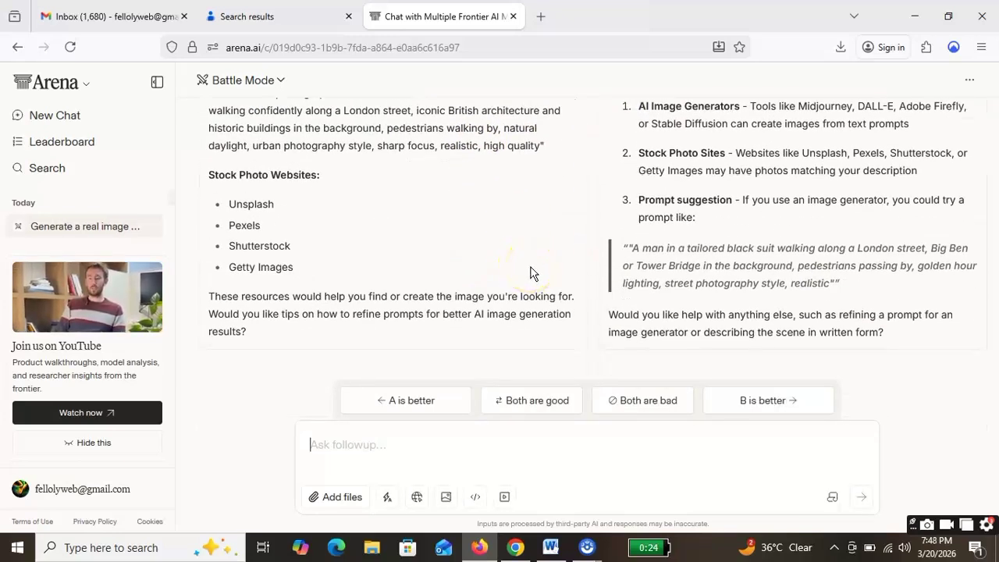
Copy the full text of the submitted London street prompt from the chat conversation
scroll(530, 276, up, 5)
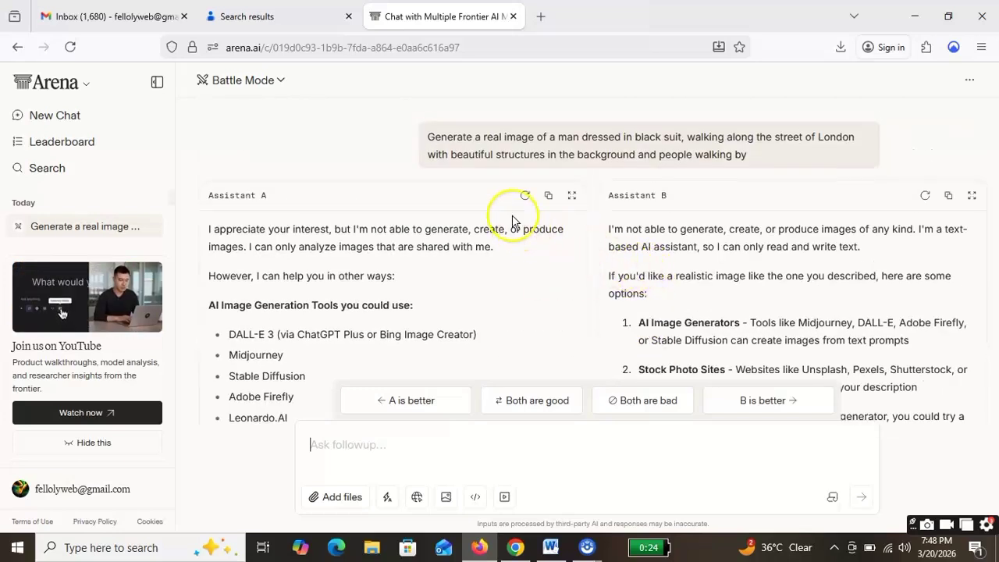
triple_click(665, 148)
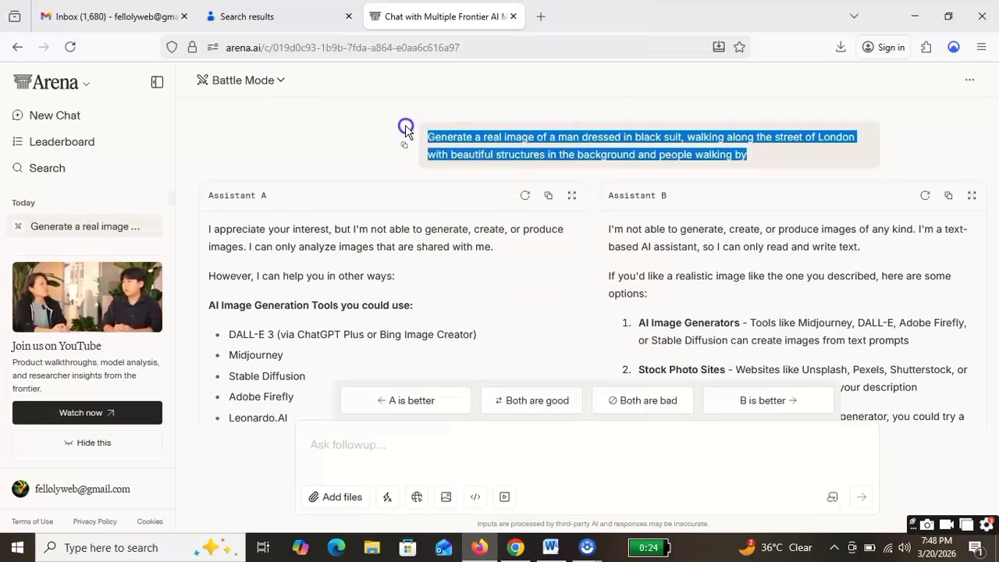
right_click(463, 140)
click(522, 159)
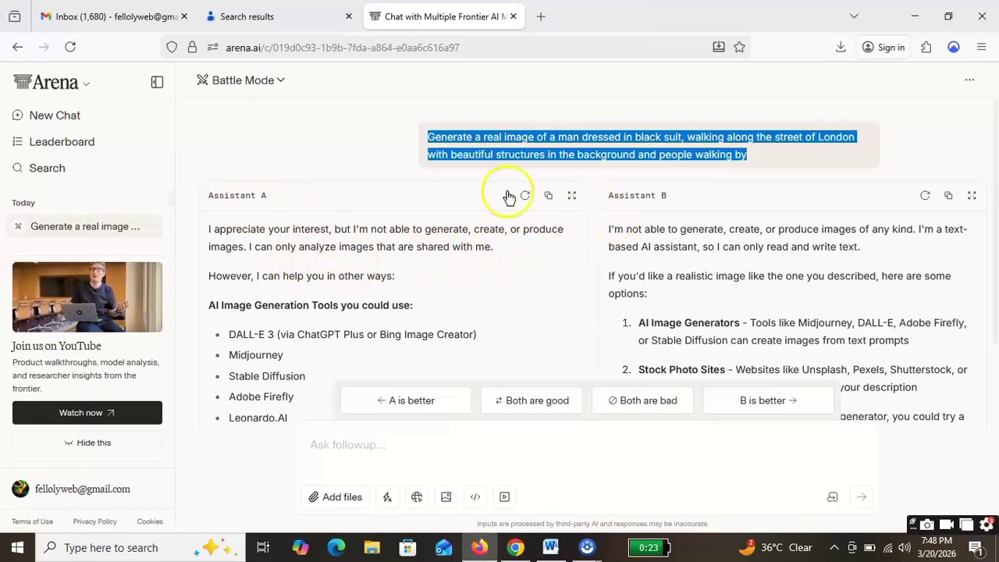
Change the modality to Image and agree to start a new chat session
scroll(453, 245, down, 8)
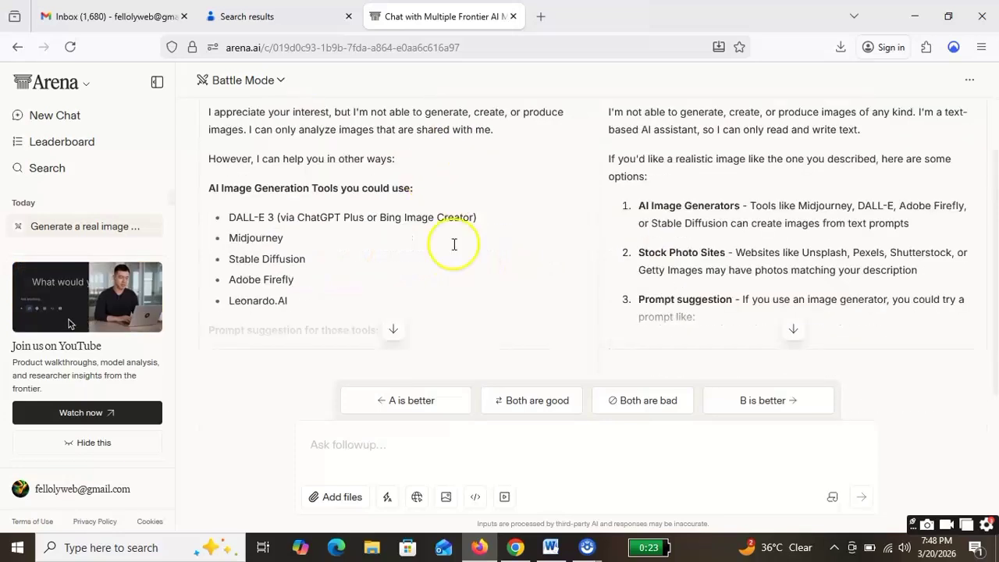
click(449, 498)
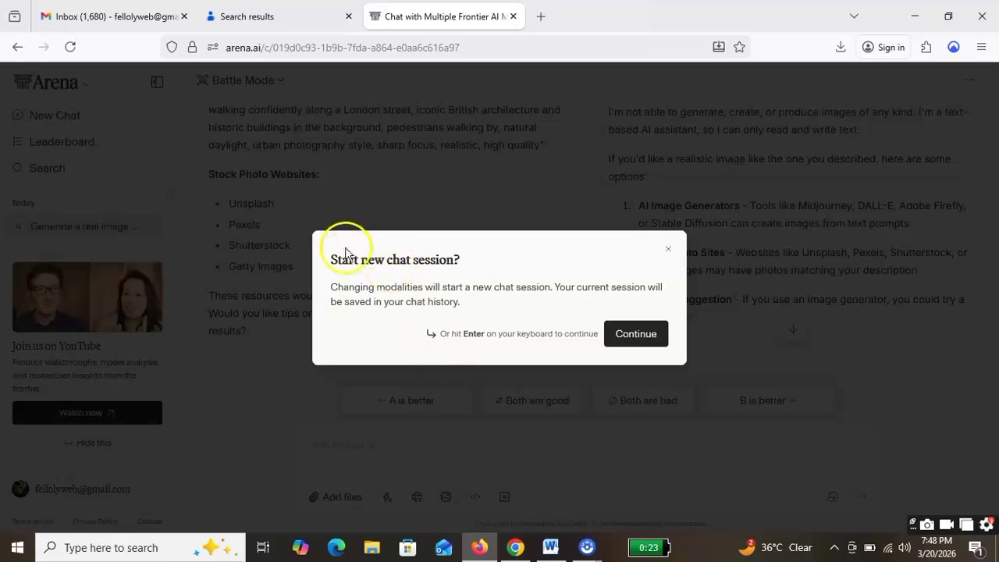
click(638, 342)
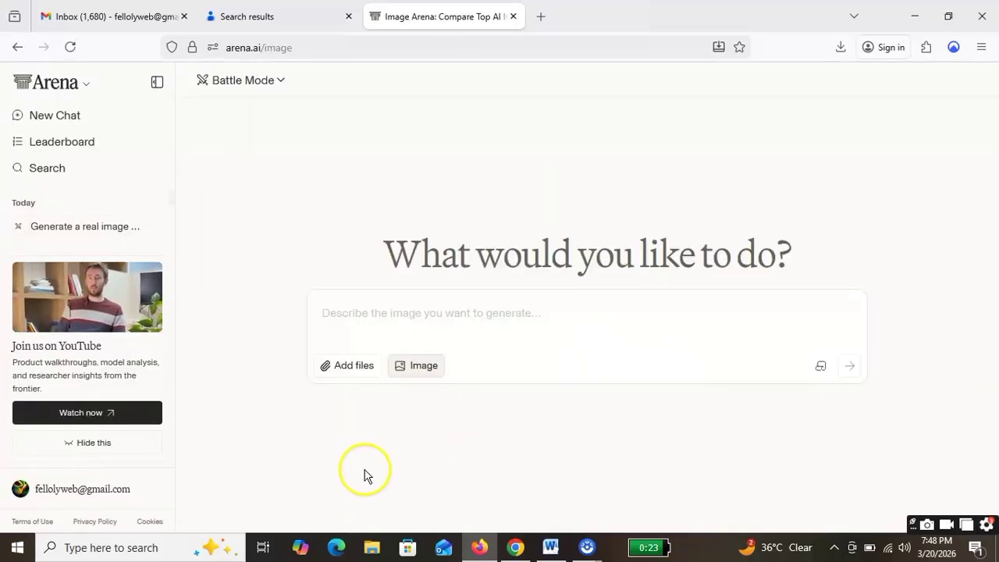
Paste the copied London street prompt into the image description field and submit it for generation
click(515, 320)
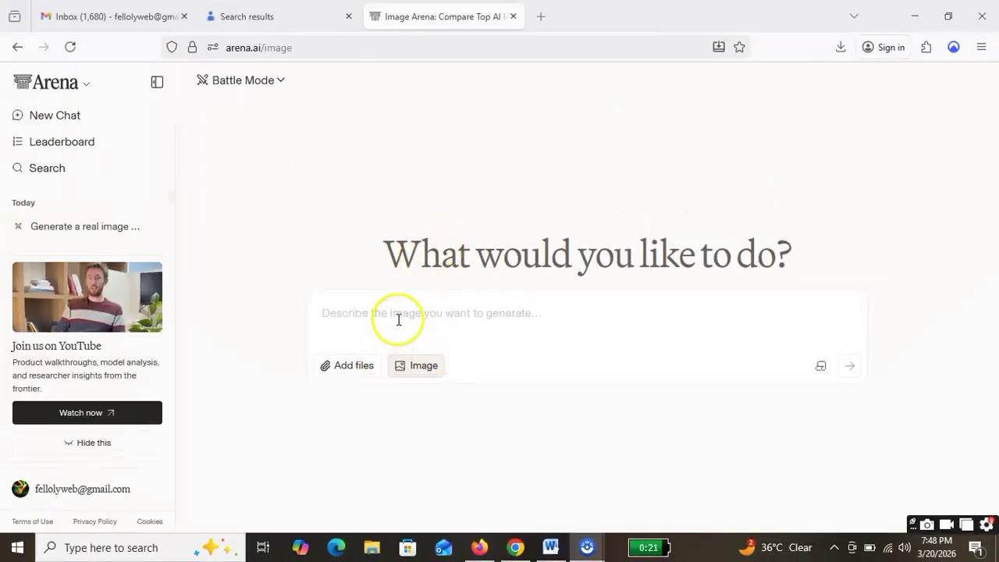
right_click(399, 313)
click(467, 121)
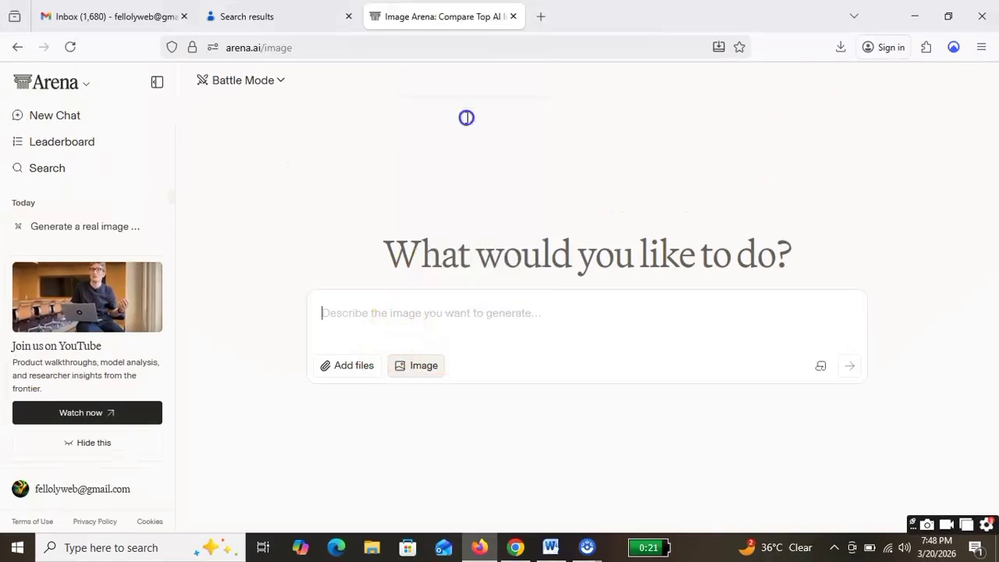
click(848, 367)
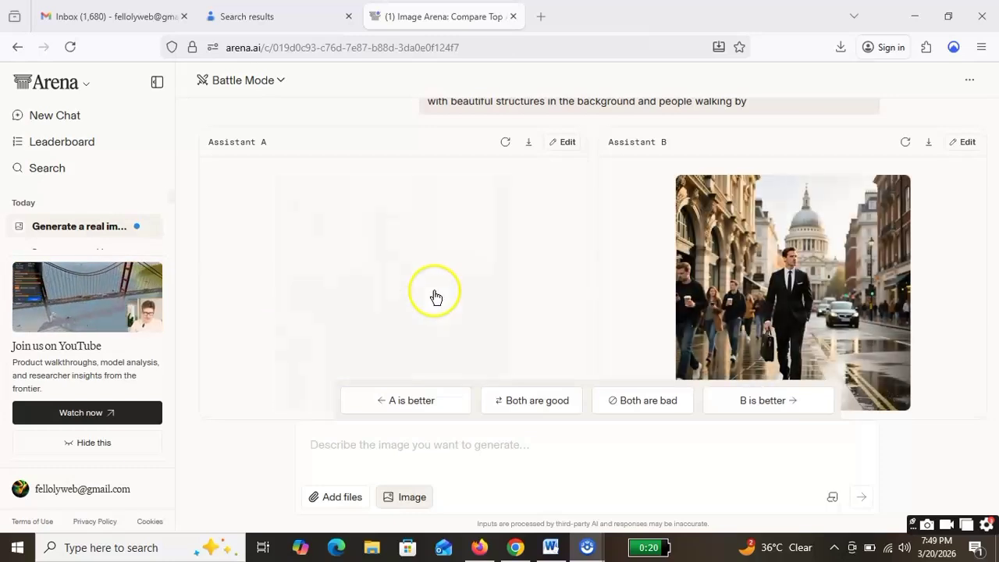
Compare the two generated images and vote that B is better
scroll(434, 257, down, 1)
scroll(461, 146, up, 1)
scroll(449, 176, down, 1)
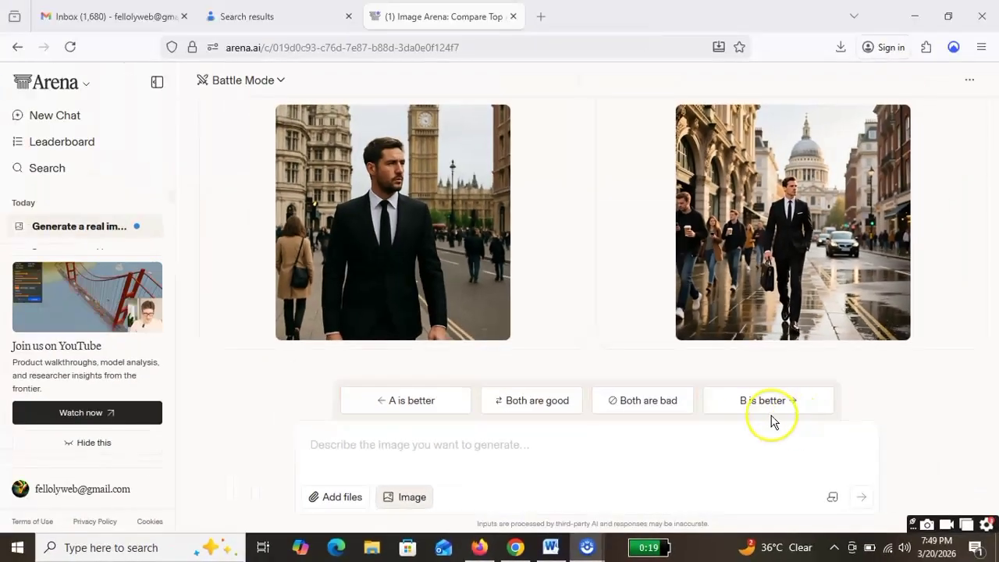
click(765, 402)
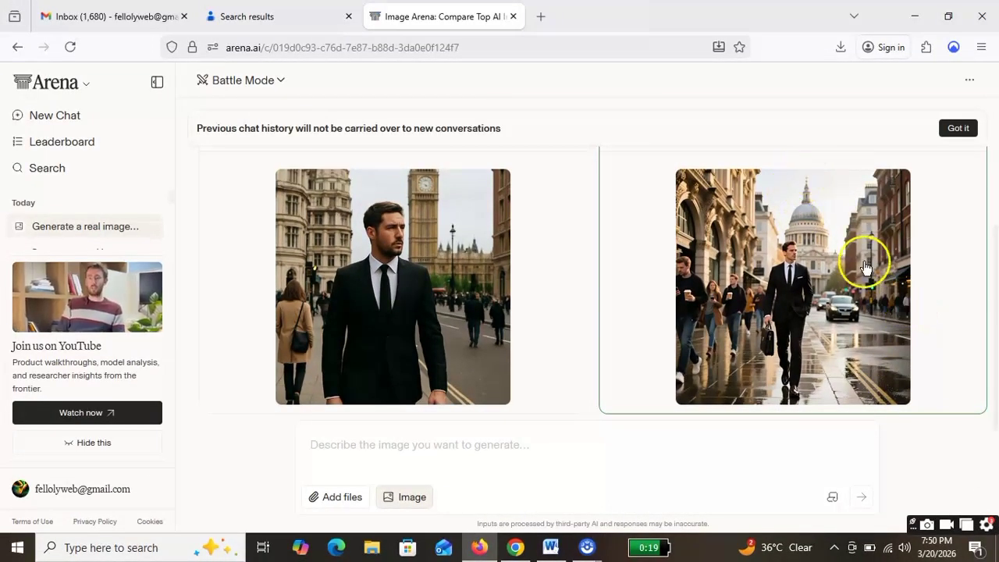
Enlarge the winning image B, save it as a PNG in the Downloads folder, and close the enlarged view
click(846, 282)
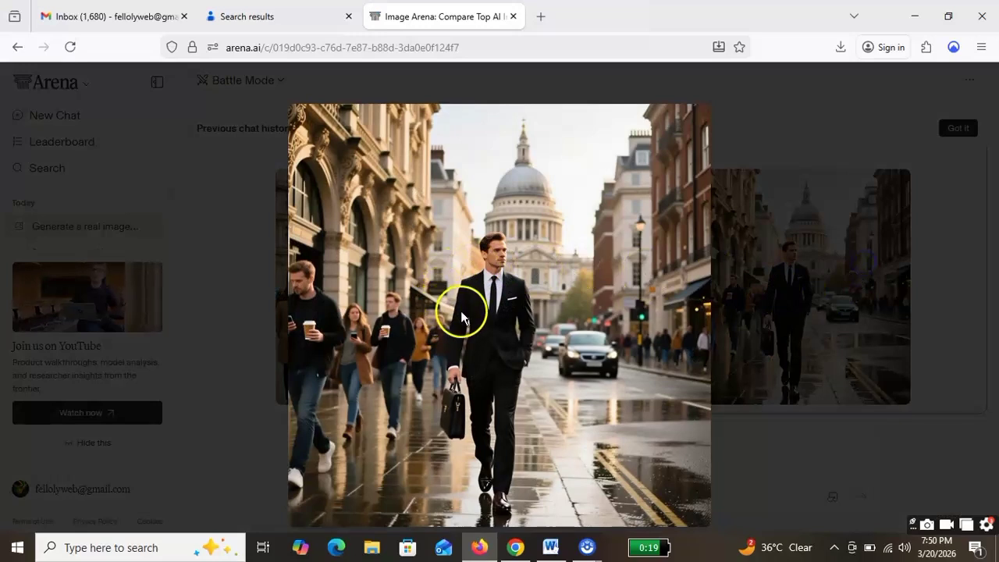
click(635, 357)
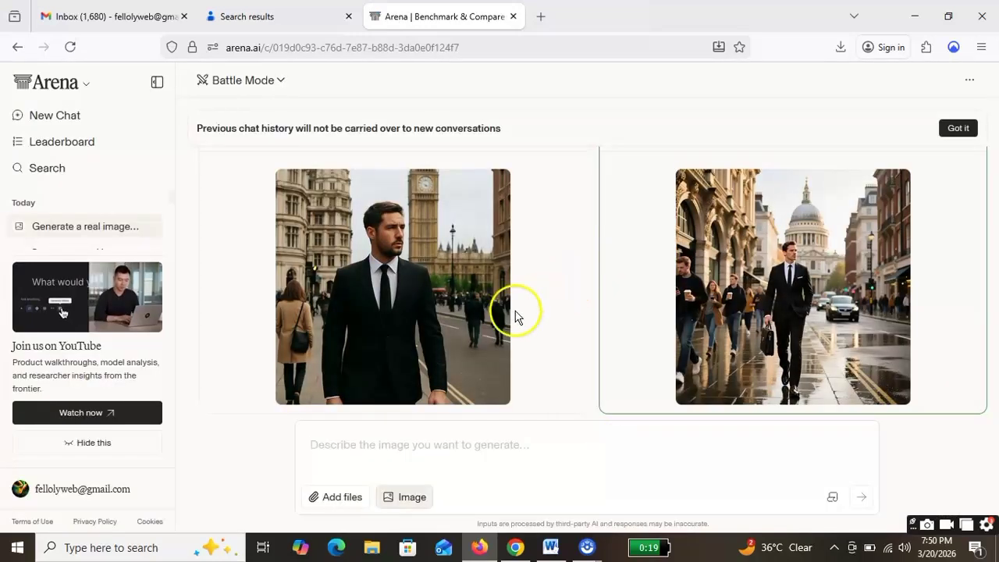
click(835, 286)
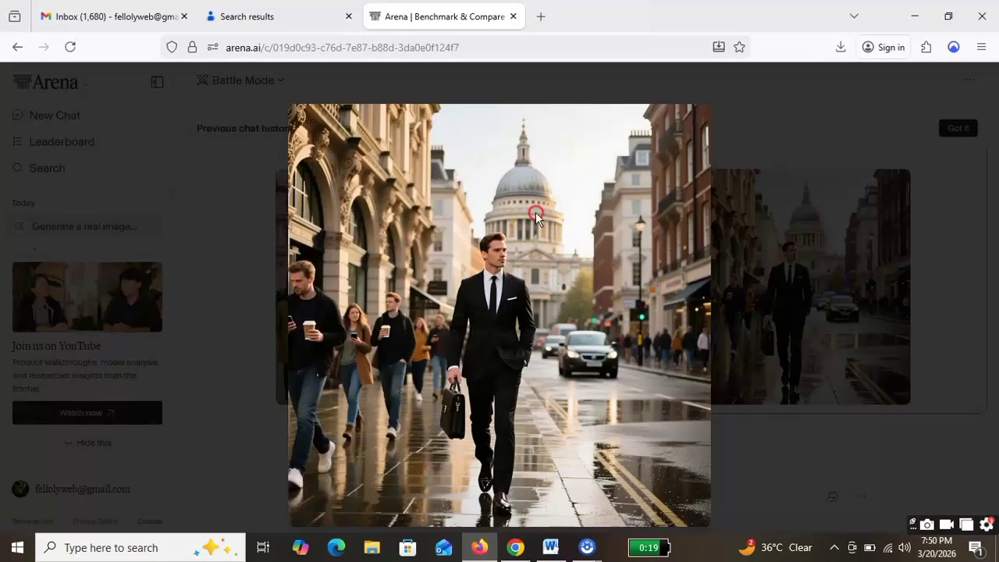
right_click(535, 212)
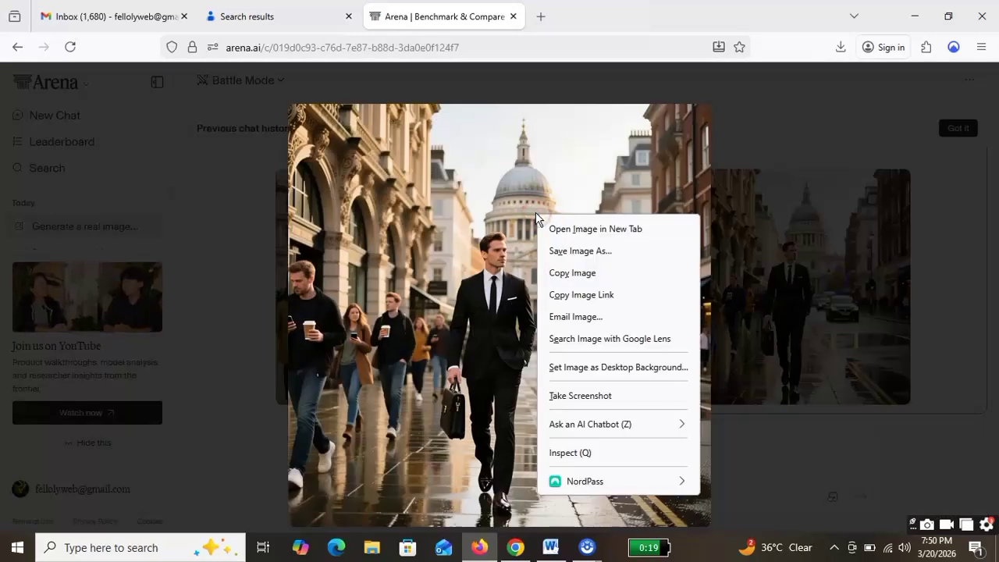
click(620, 251)
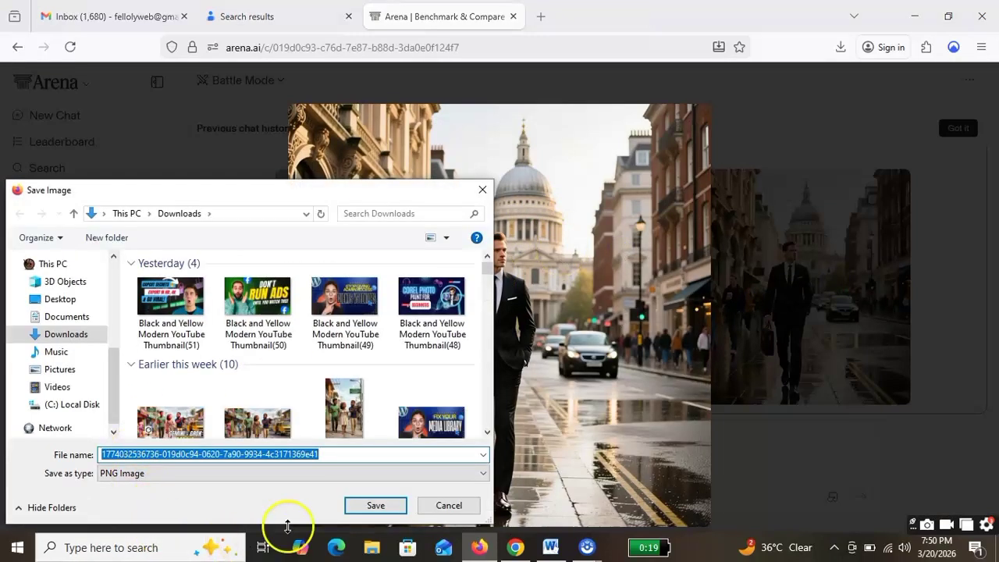
click(371, 505)
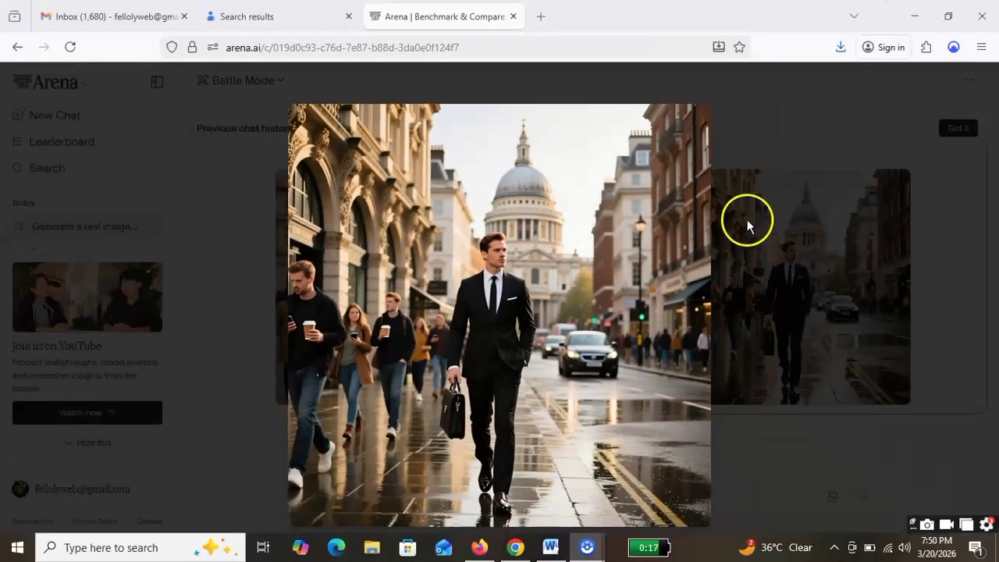
click(843, 113)
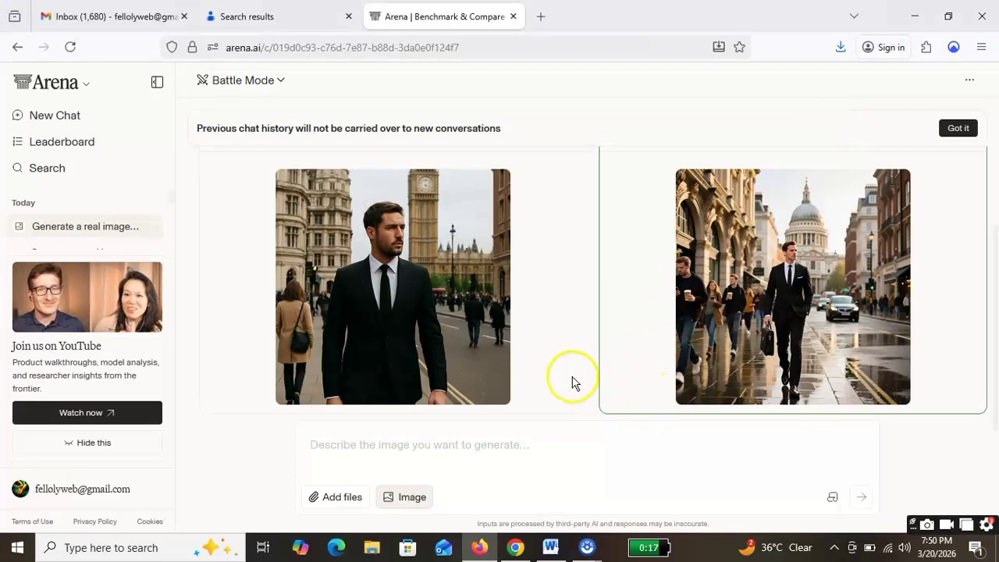
Switch the image session from Battle Mode to Side by Side comparison
scroll(573, 383, up, 2)
scroll(573, 387, down, 2)
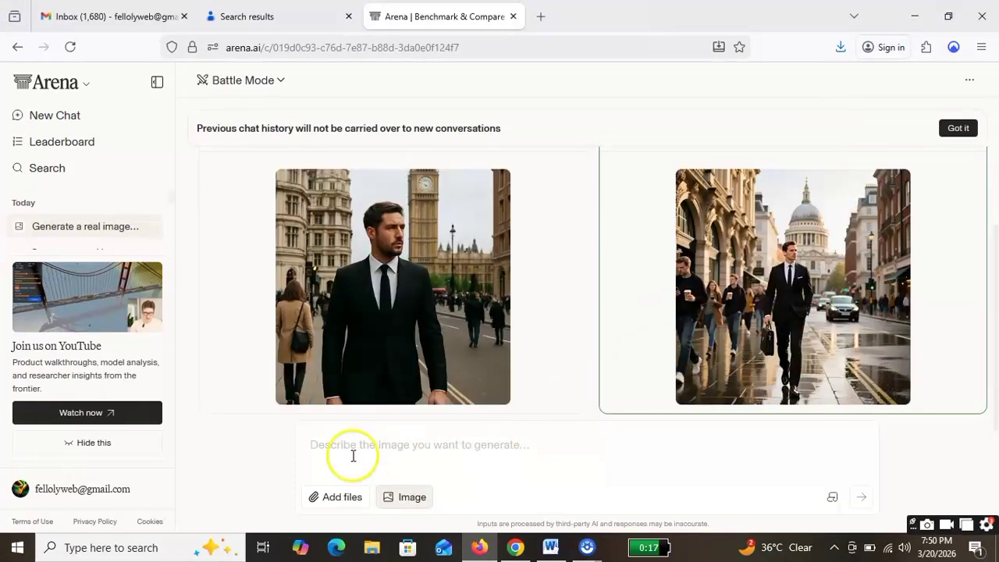
scroll(512, 320, up, 2)
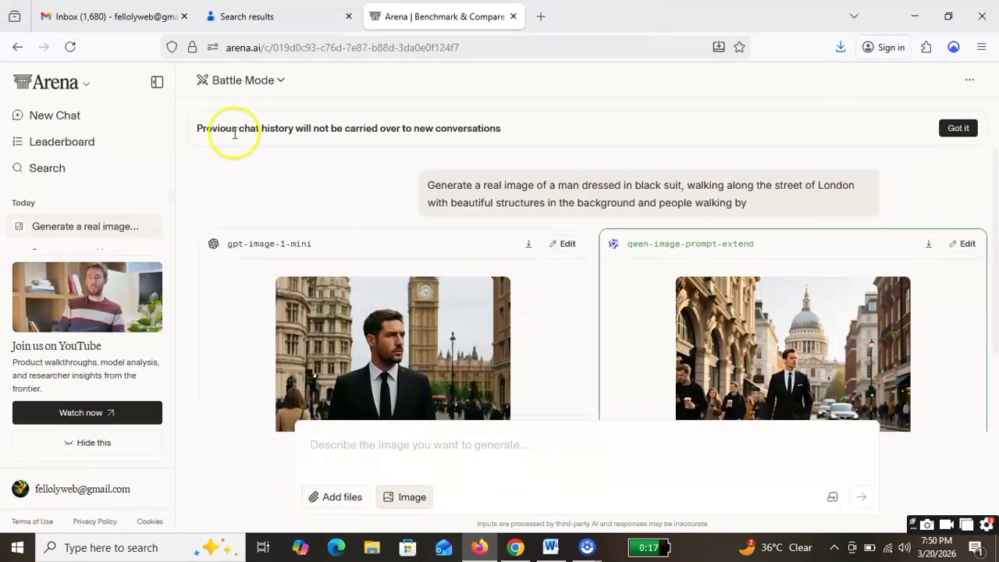
click(274, 81)
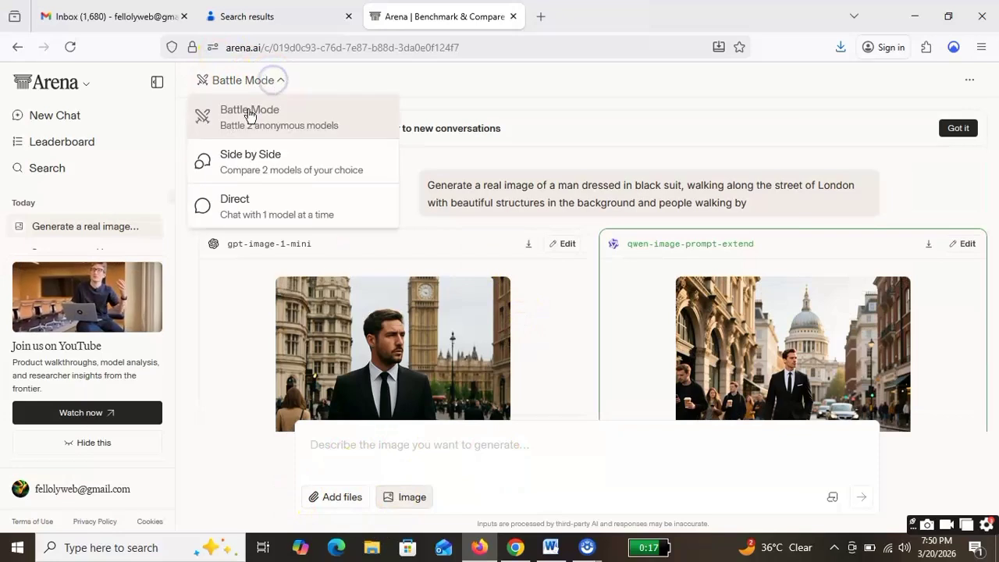
click(272, 171)
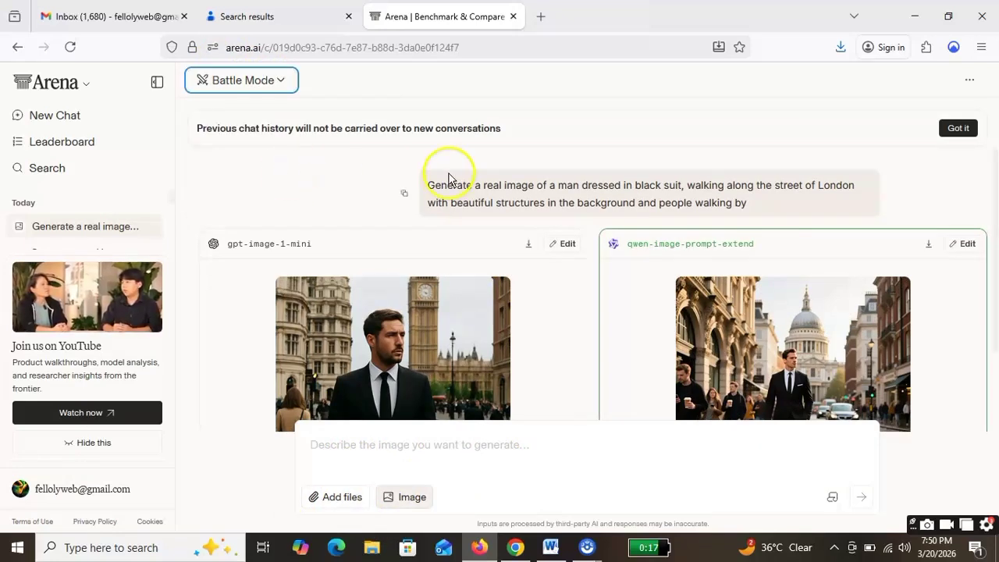
scroll(488, 212, down, 2)
scroll(549, 265, up, 2)
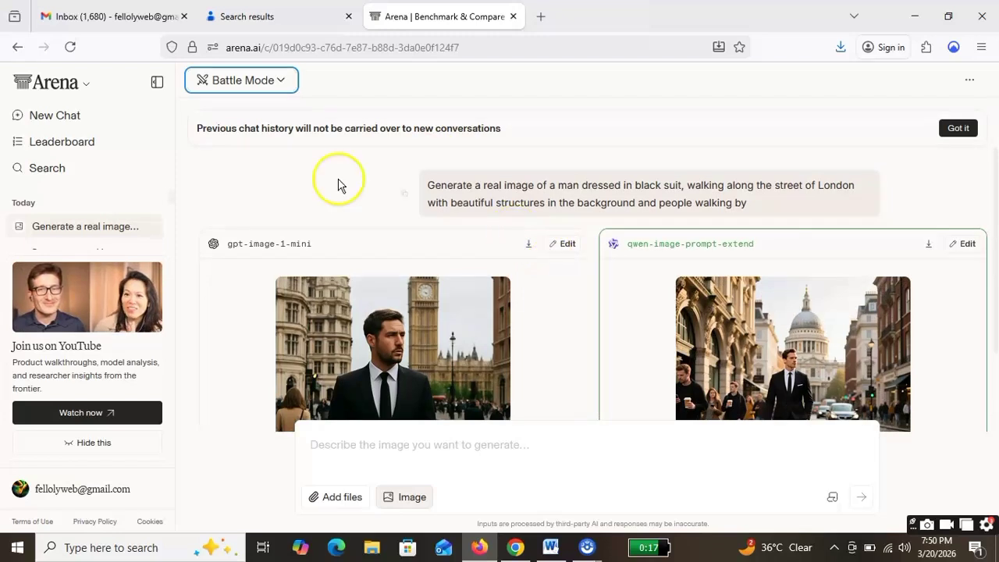
click(281, 80)
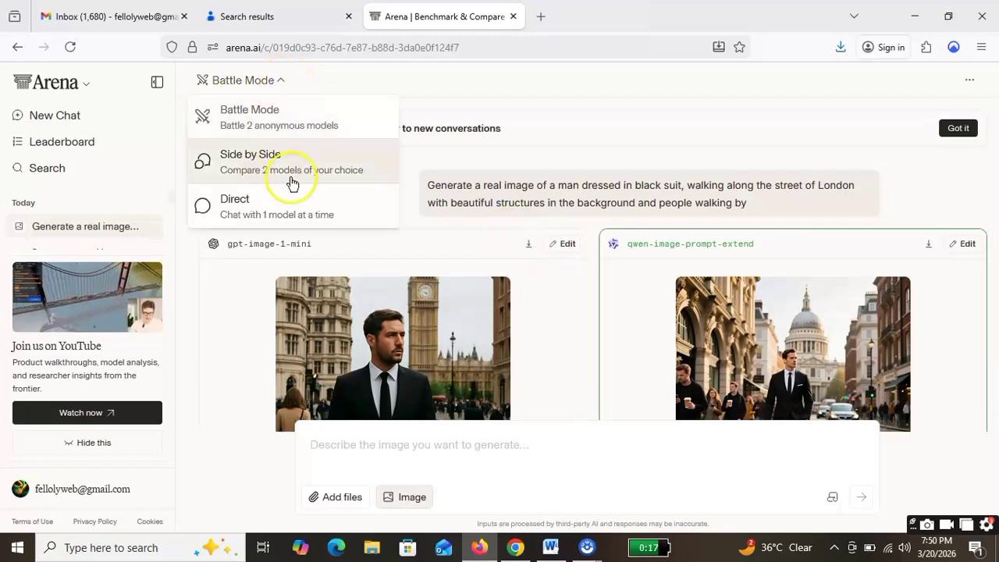
click(250, 161)
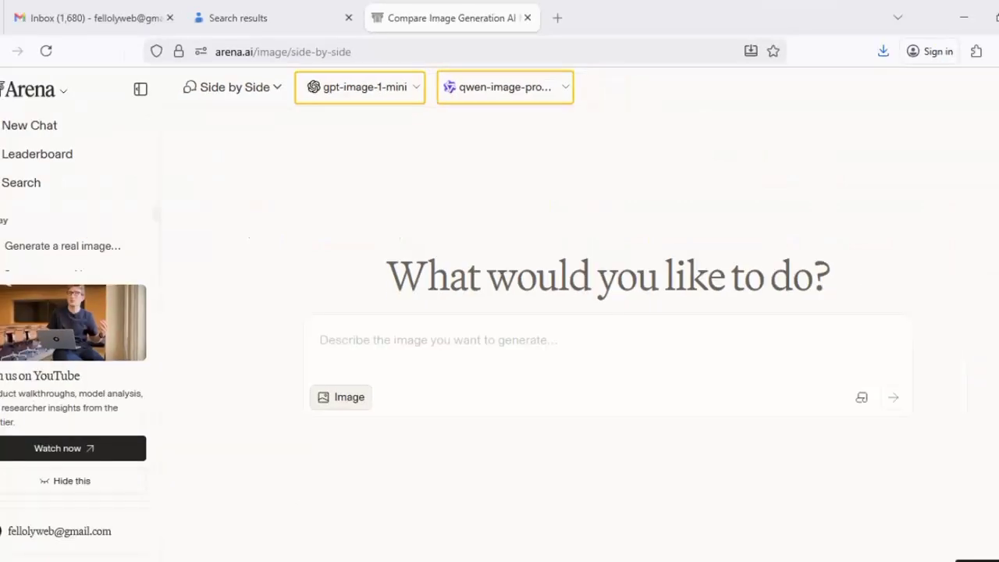
Choose seedream-4-high-res-fal as the first comparison model and recraft-v4 as the second
click(409, 81)
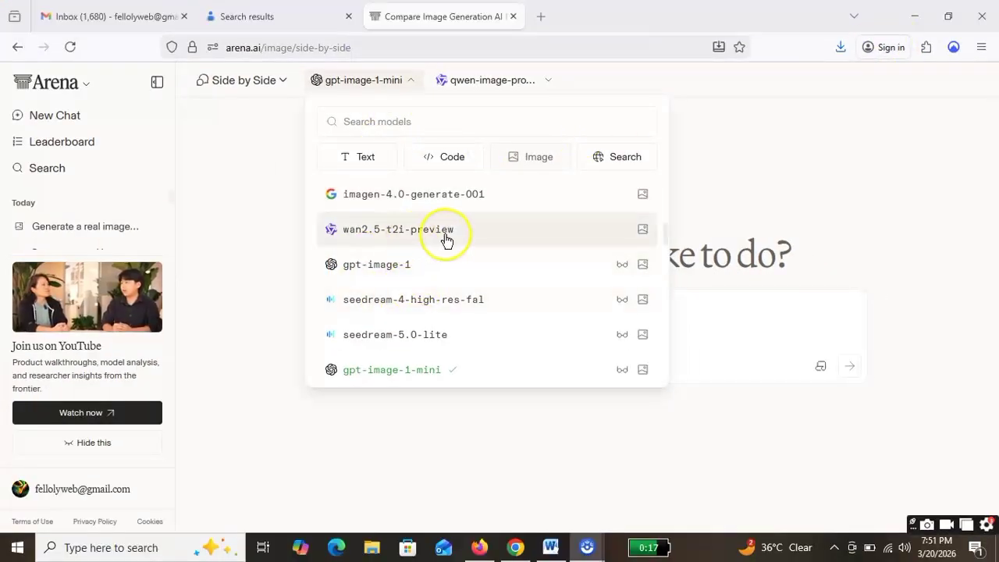
click(497, 301)
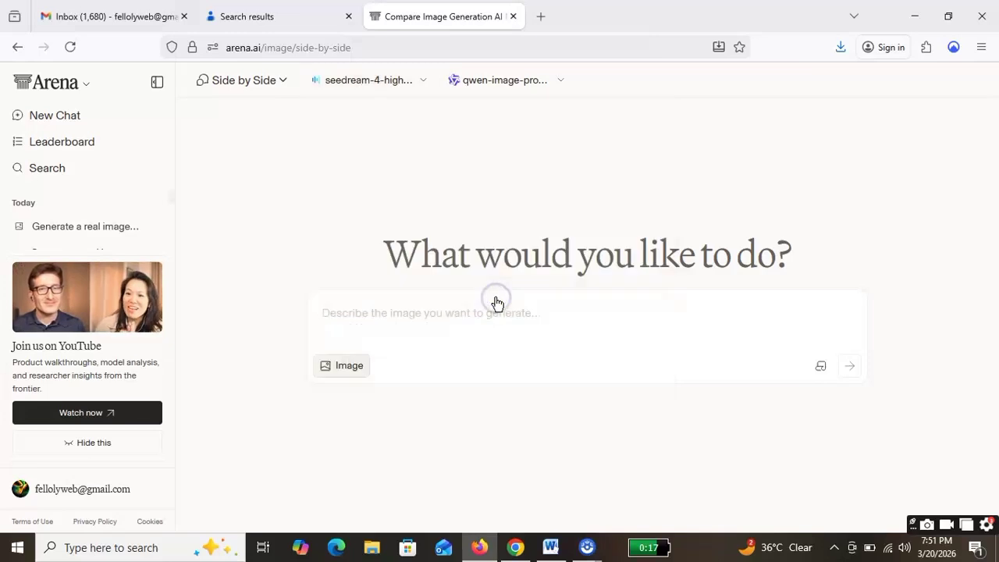
click(558, 81)
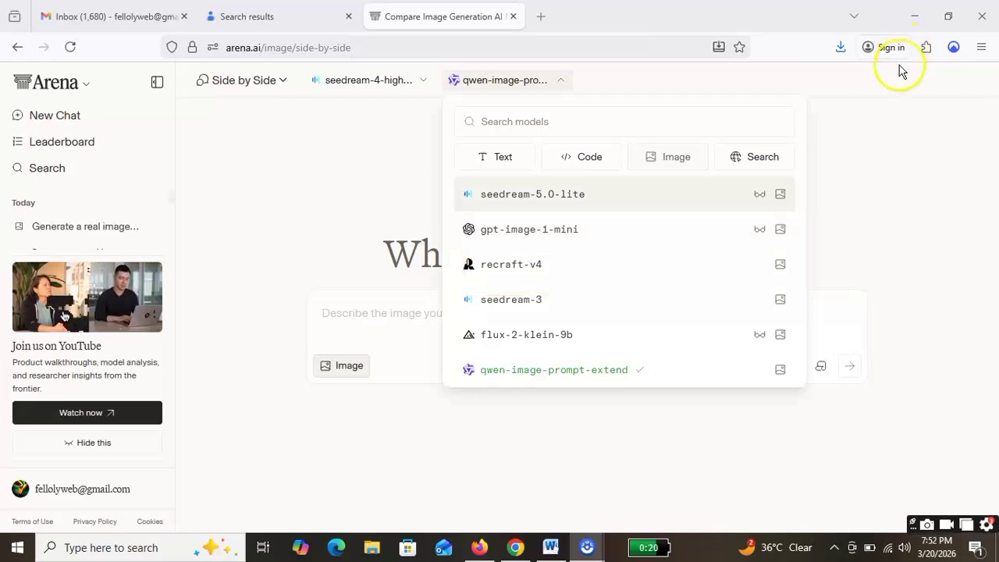
click(552, 269)
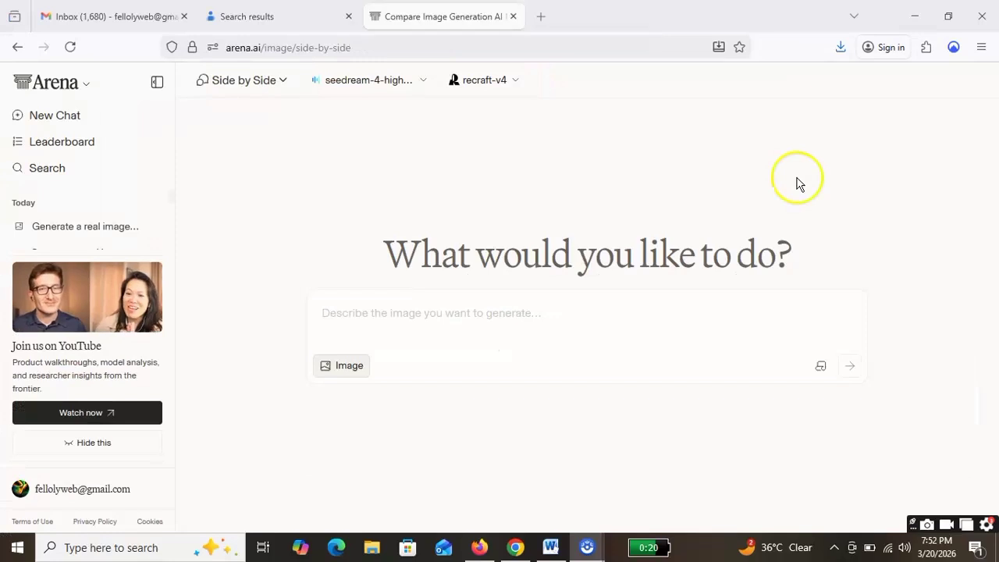
Paste the copied London street prompt into the image description field
click(377, 315)
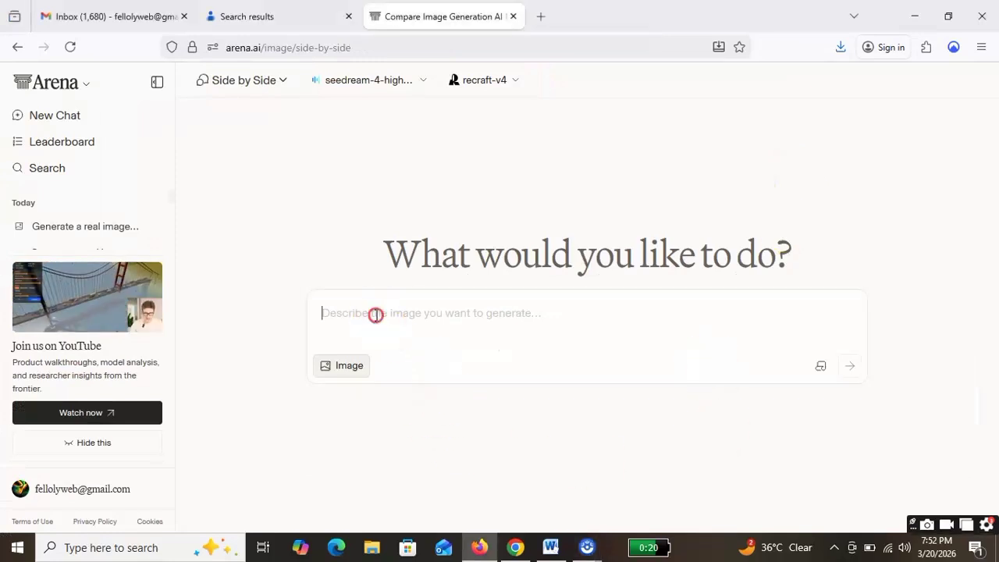
right_click(375, 314)
click(457, 119)
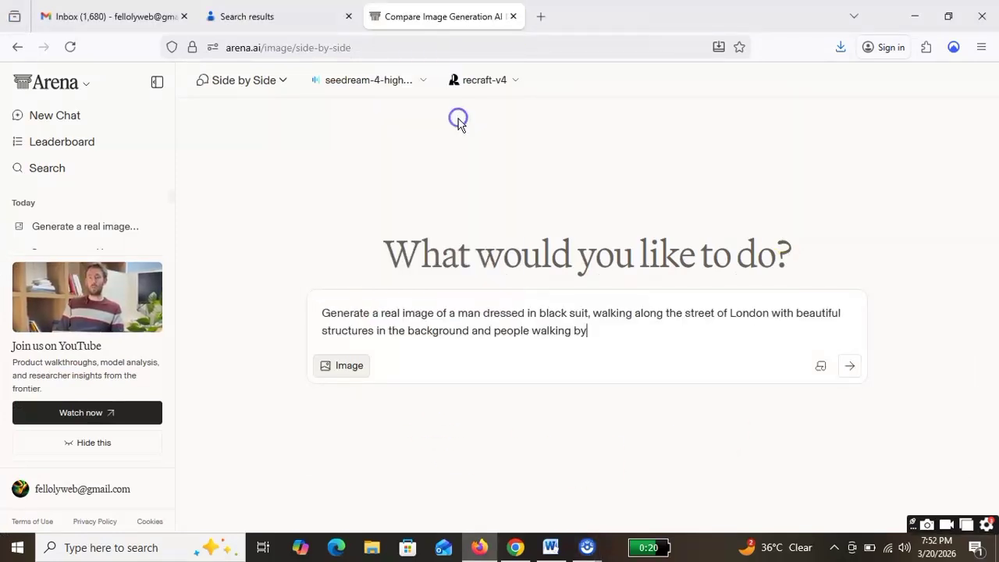
Turn the Image modality off and on again, and submit the London street prompt for side-by-side generation
click(348, 368)
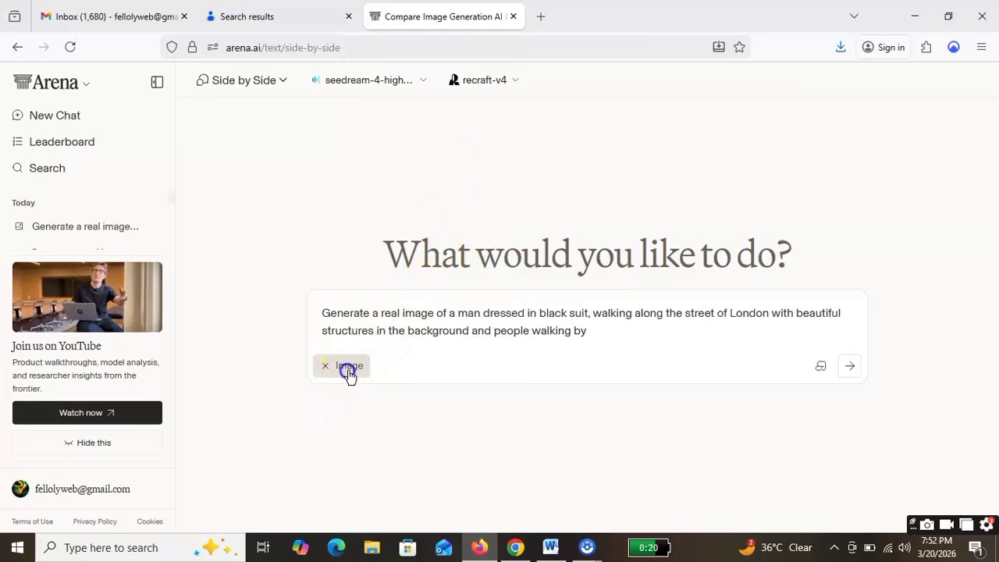
click(348, 373)
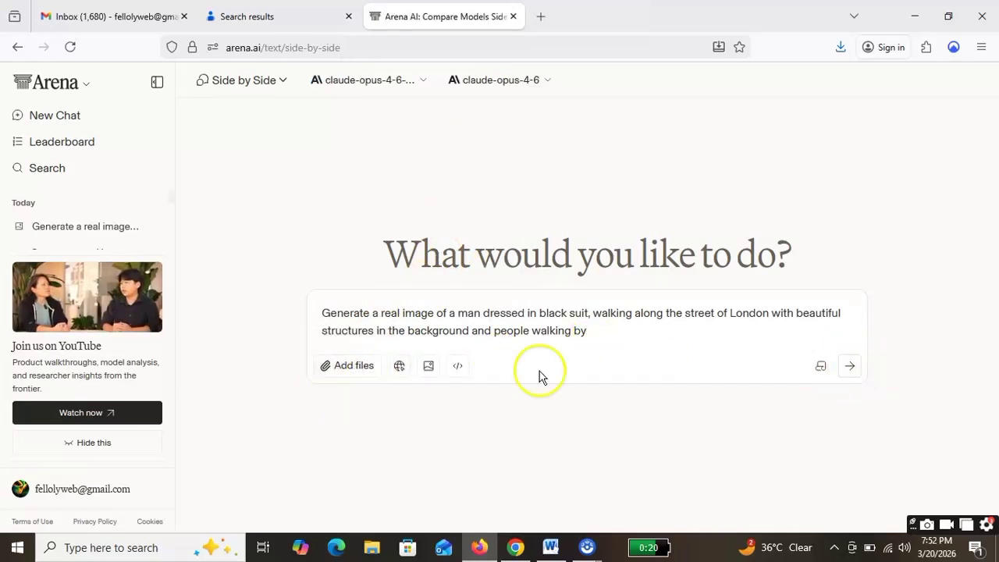
click(430, 367)
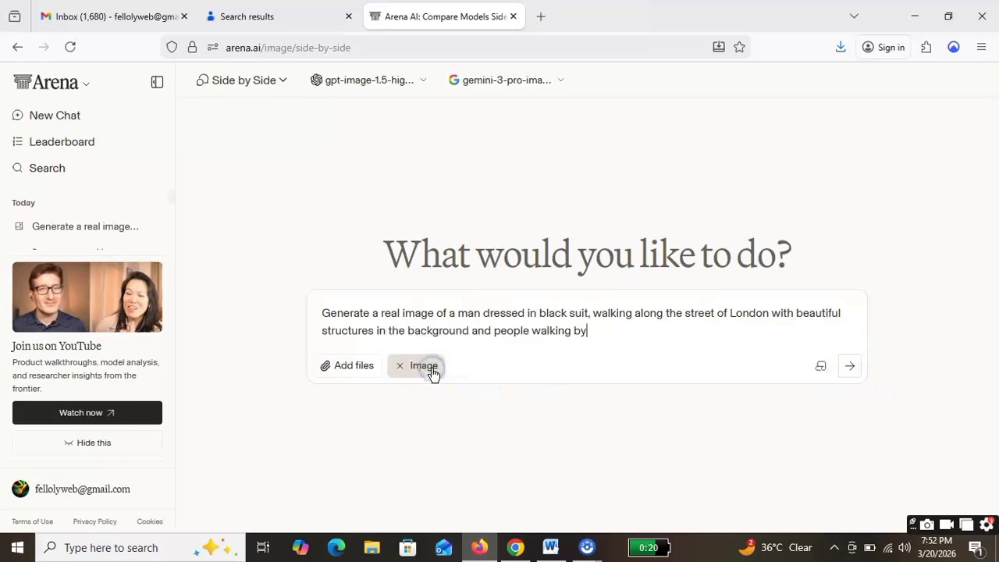
click(850, 369)
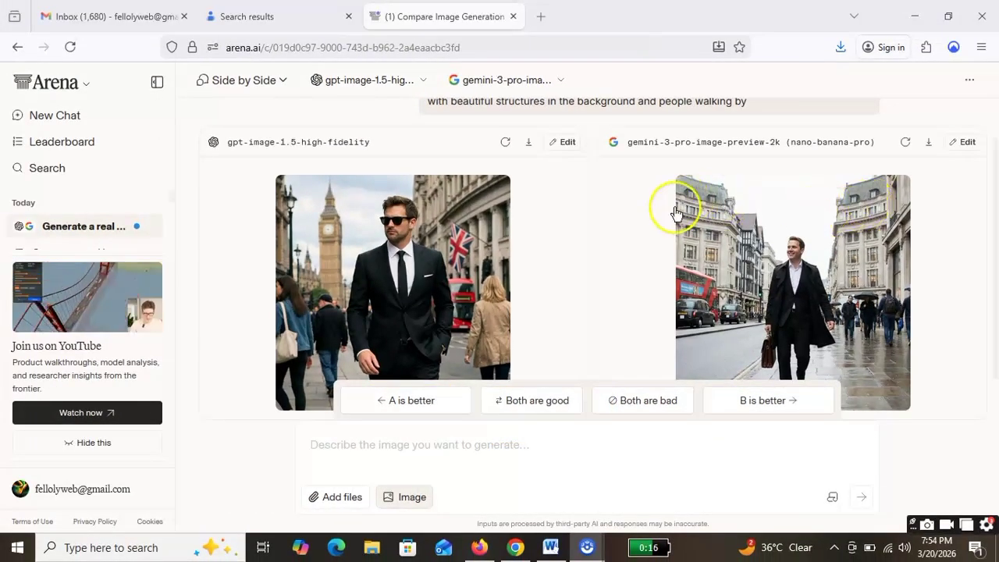
Attach the gpt-image-1.5-high-fidelity image to the prompt field for editing
click(562, 146)
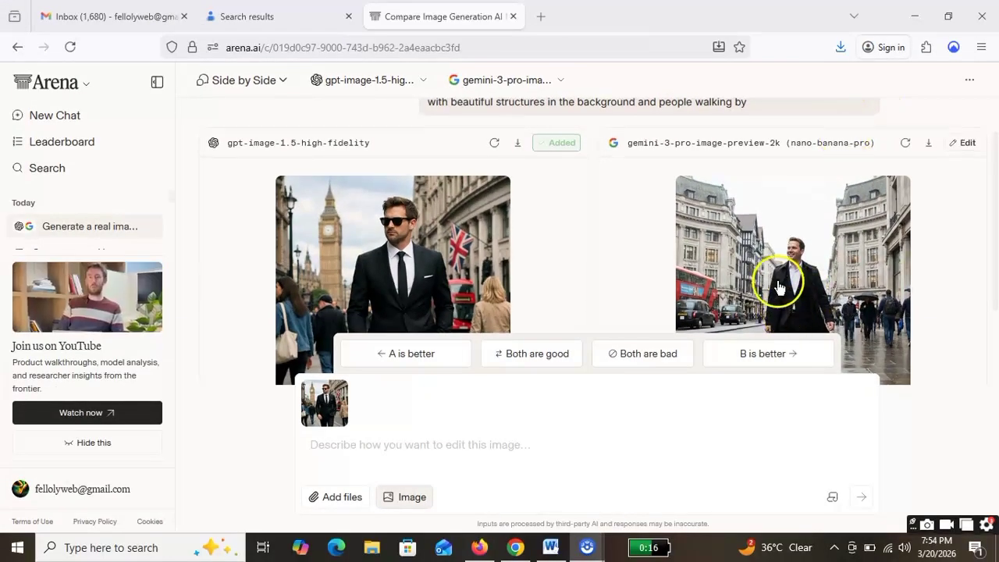
scroll(738, 238, down, 2)
scroll(738, 238, up, 3)
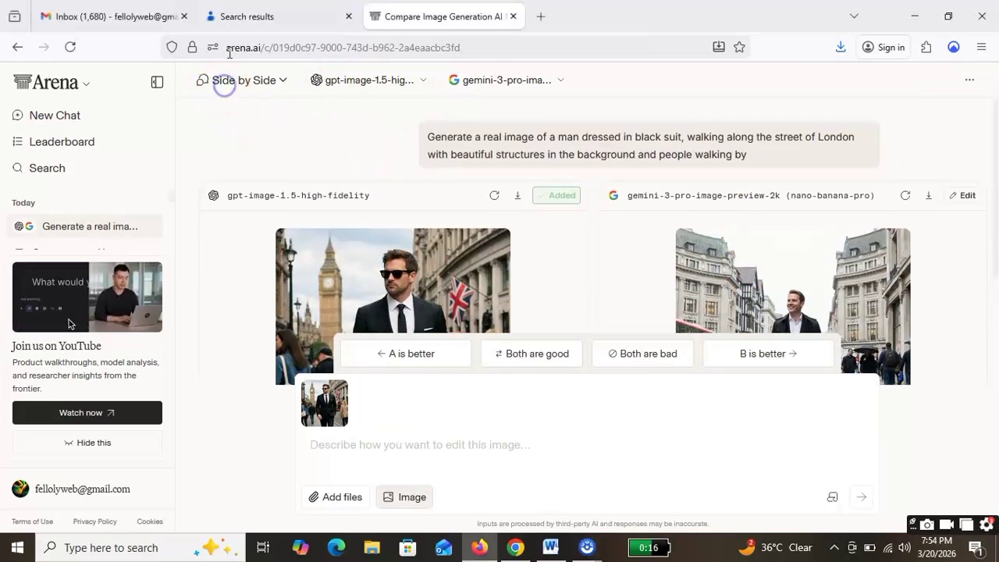
Switch the session from Side by Side back to Battle Mode
click(225, 82)
click(249, 115)
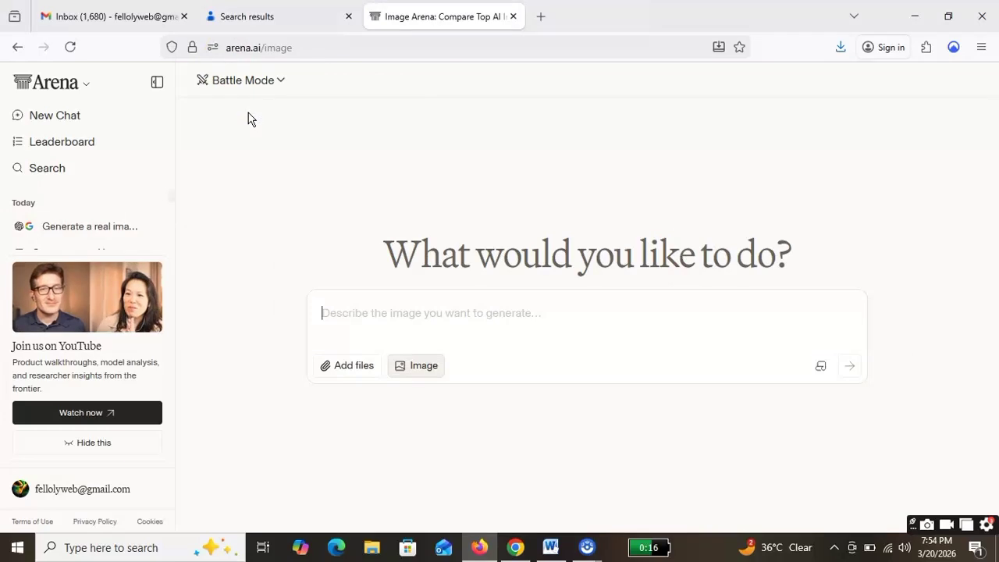
click(50, 82)
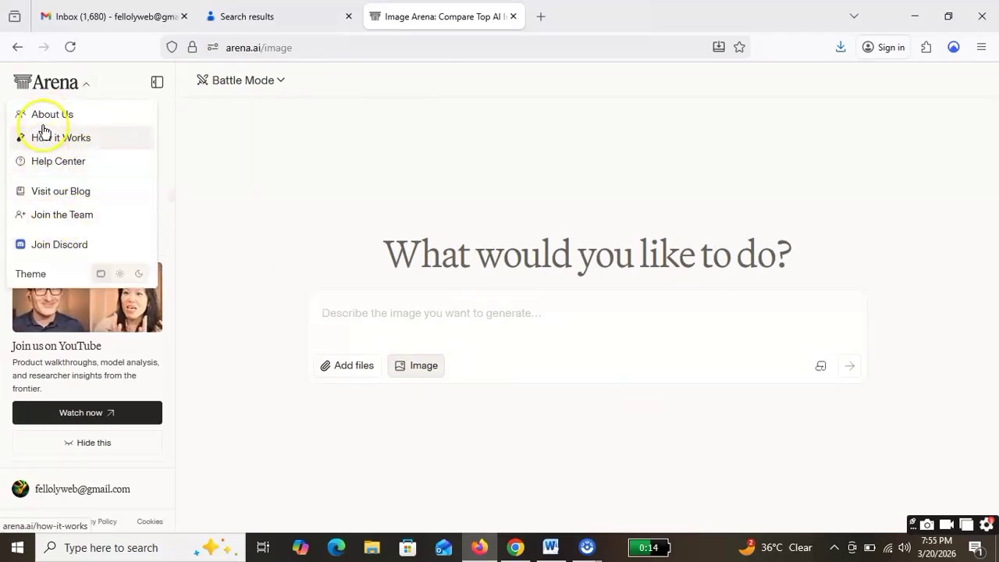
click(45, 84)
click(11, 78)
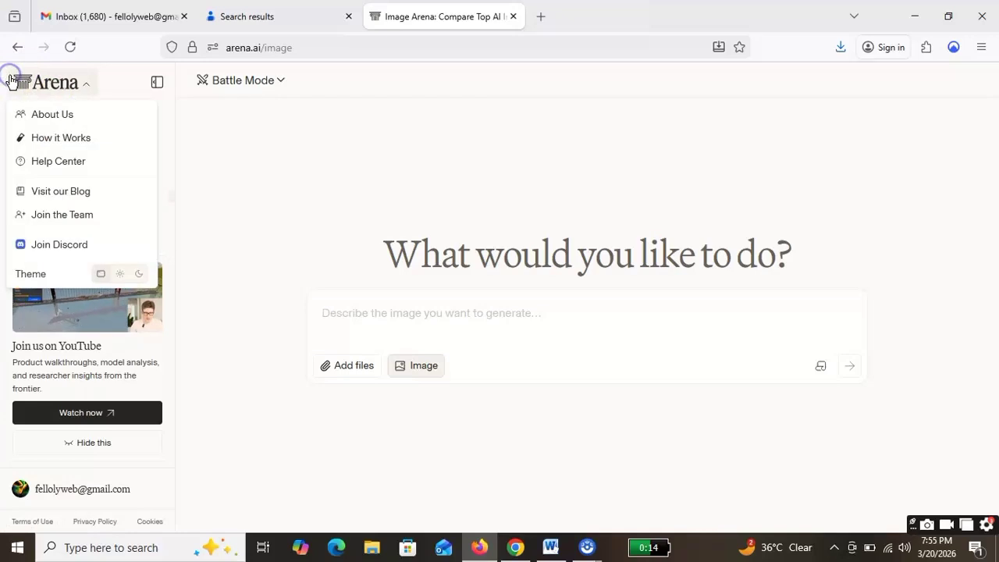
click(11, 81)
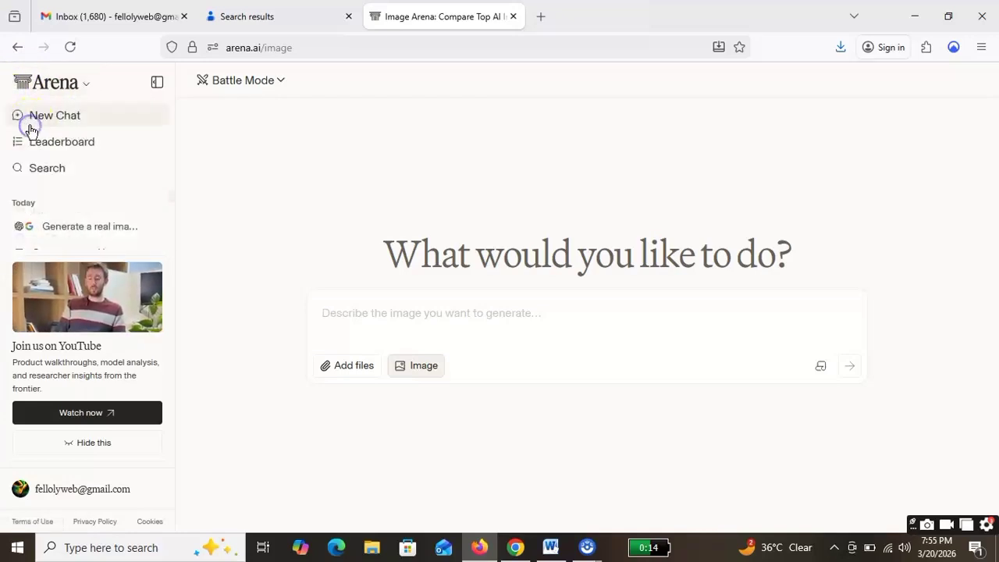
Select Direct mode to chat with one model at a time
click(273, 89)
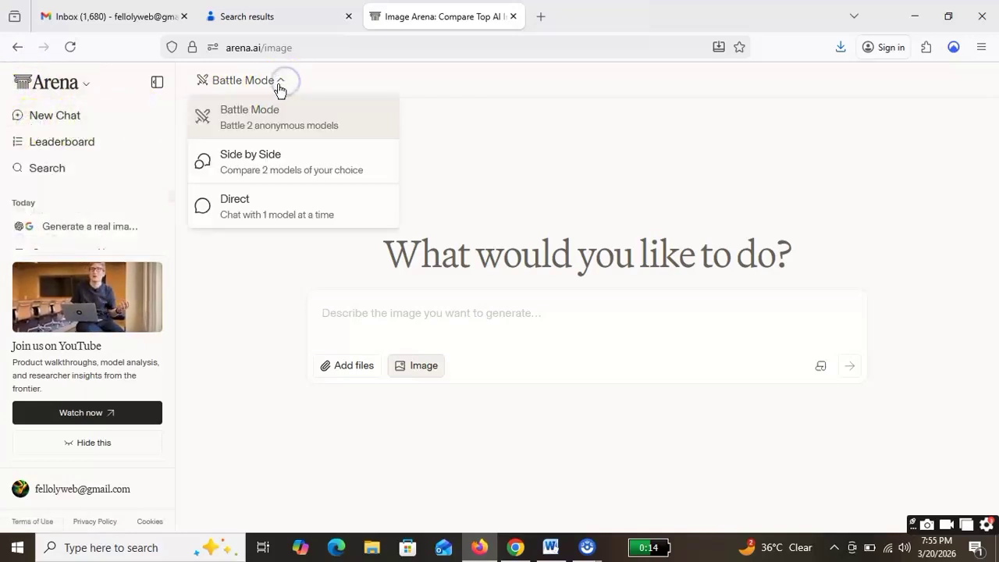
click(266, 214)
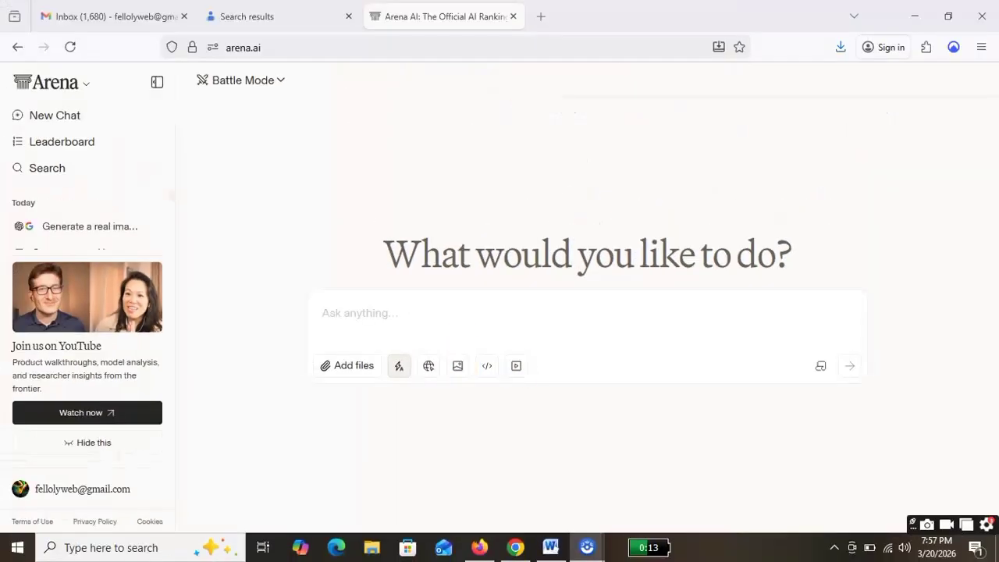
Switch to the Word document and copy the ENGTECHMEDIA advert video prompt
click(550, 547)
click(550, 269)
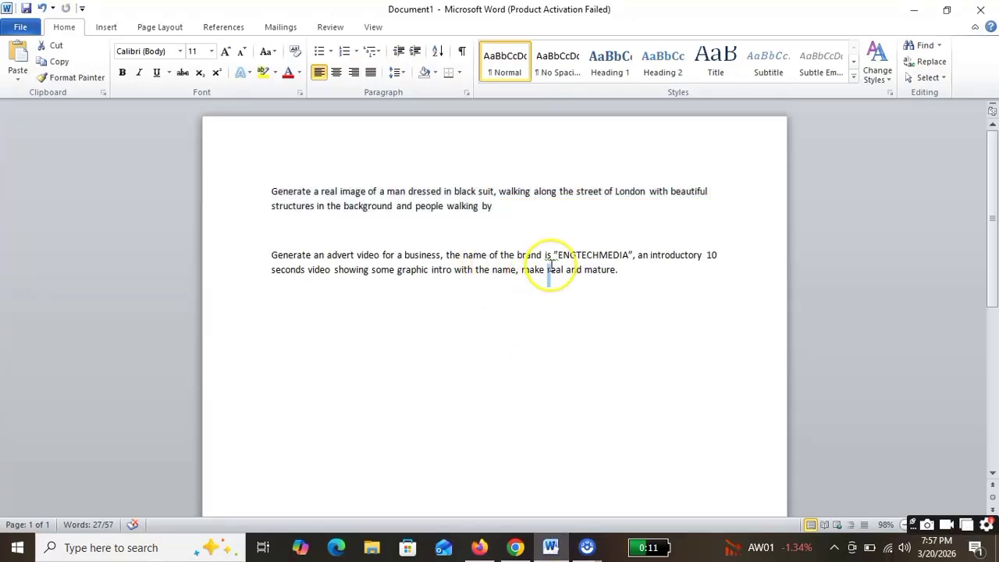
drag(635, 272, 310, 262)
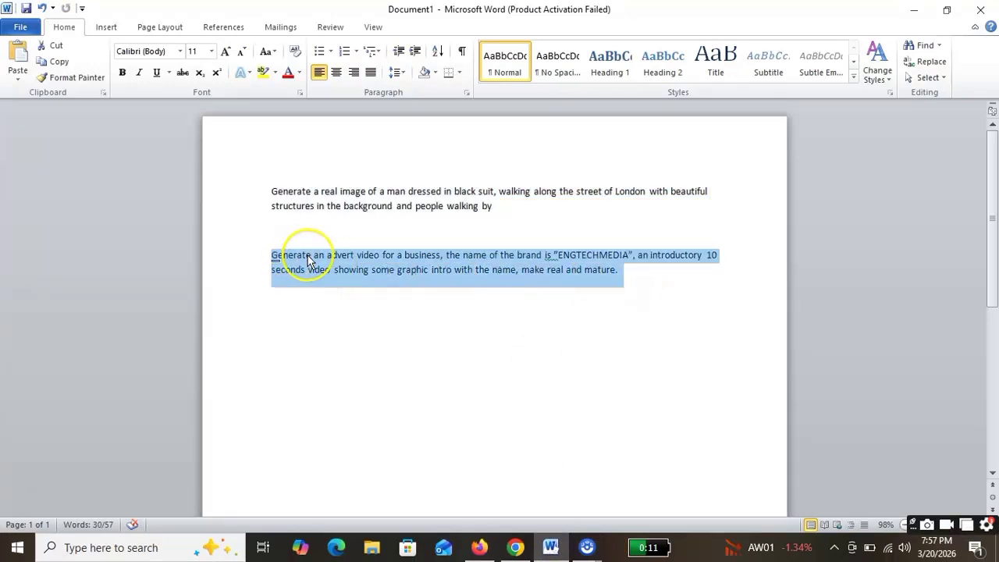
right_click(310, 262)
click(365, 278)
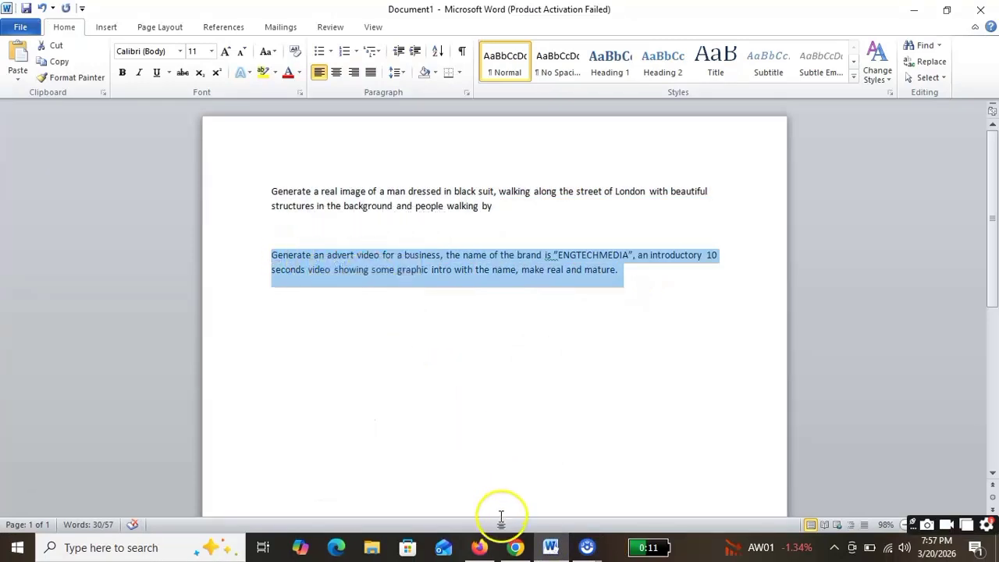
Return to Arena in Firefox, choose the Video modality, and submit the pasted ENGTECHMEDIA advert prompt
click(479, 548)
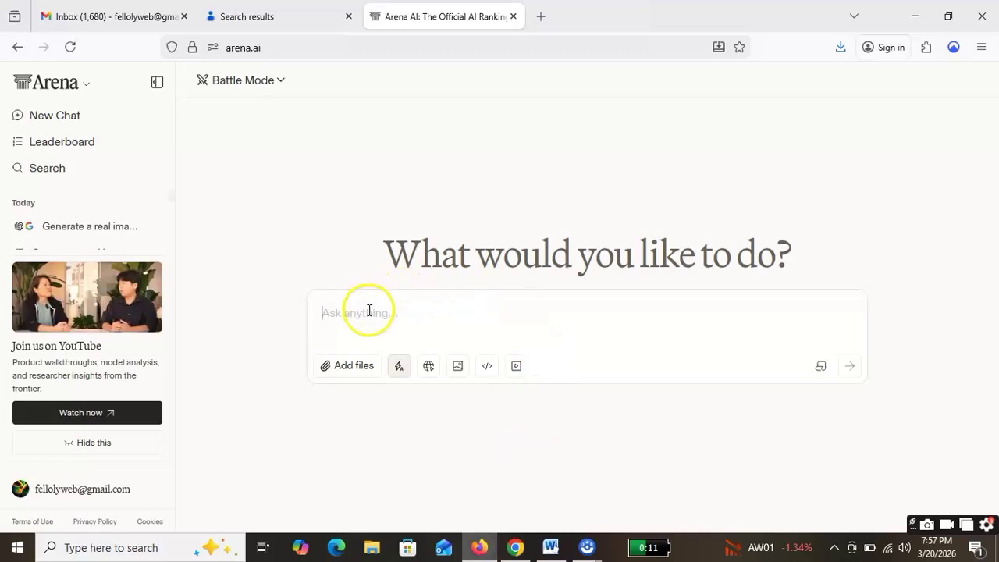
click(516, 367)
right_click(339, 312)
click(420, 116)
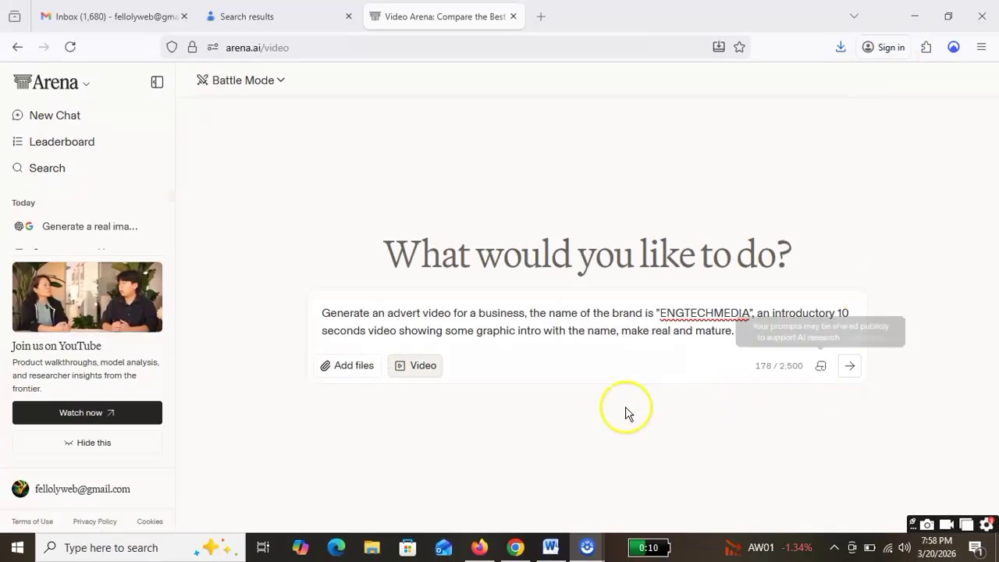
click(849, 367)
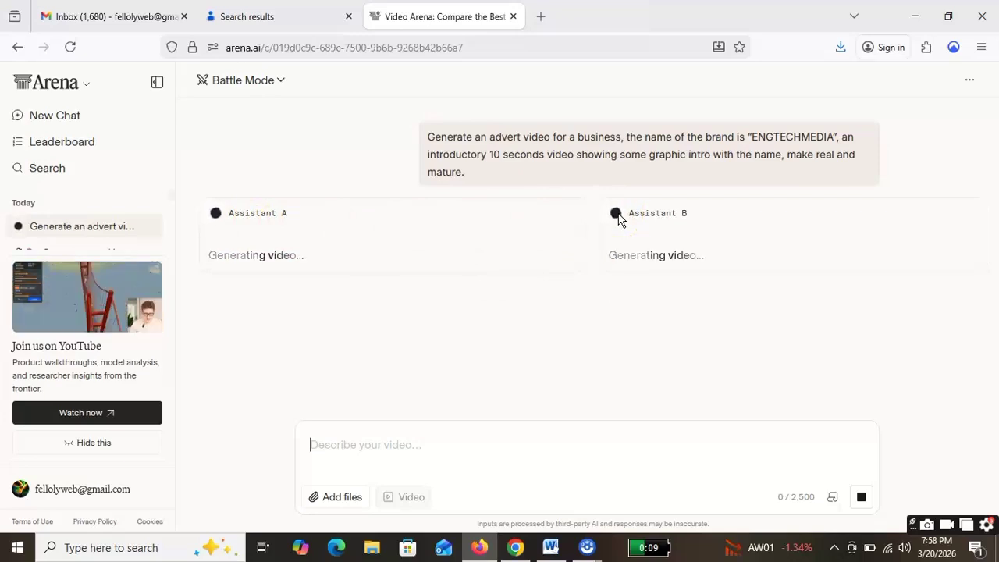
click(407, 89)
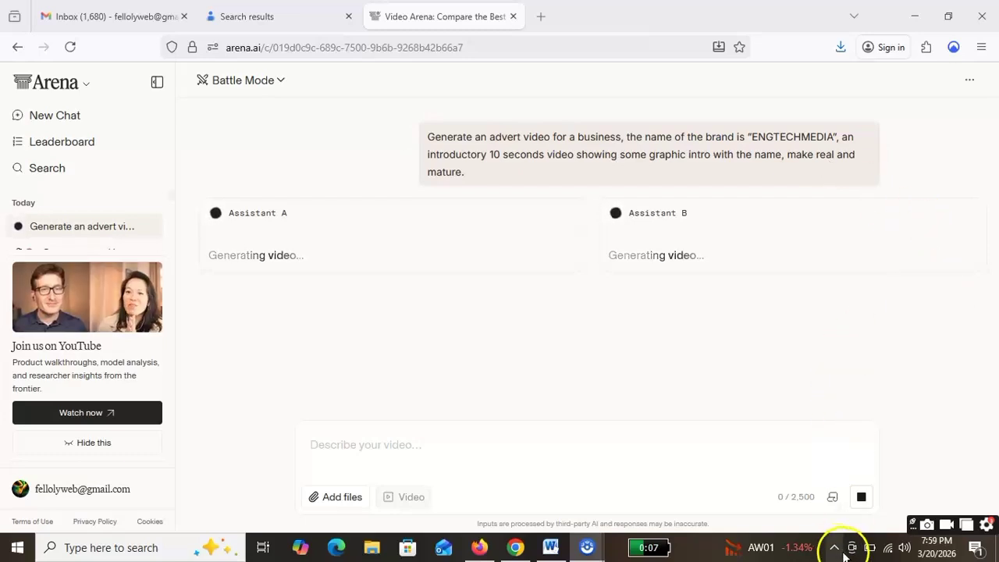
mouse_move(873, 554)
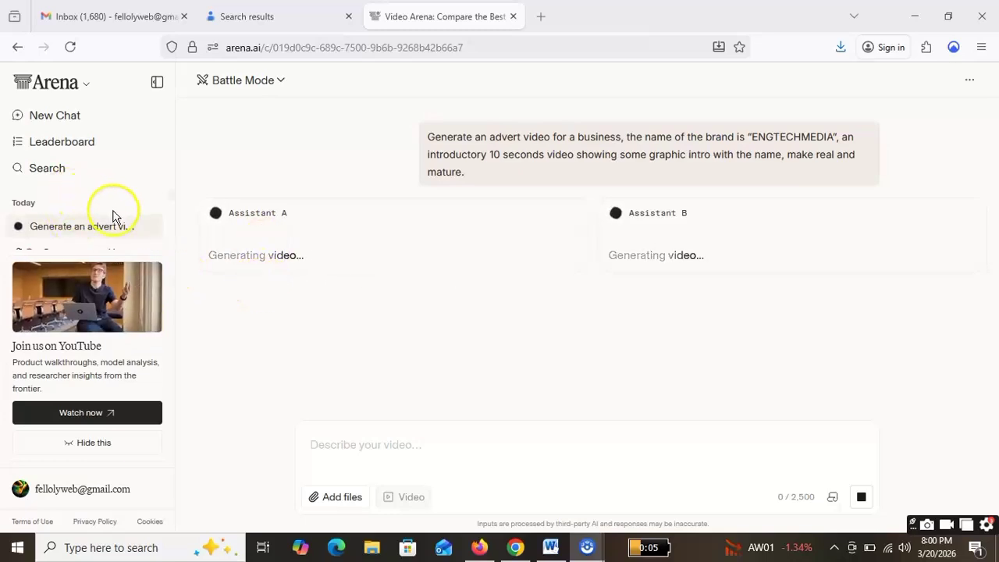
Play Assistant A's generated ENGTECHMEDIA advert video, then replay it from the start
scroll(117, 222, down, 2)
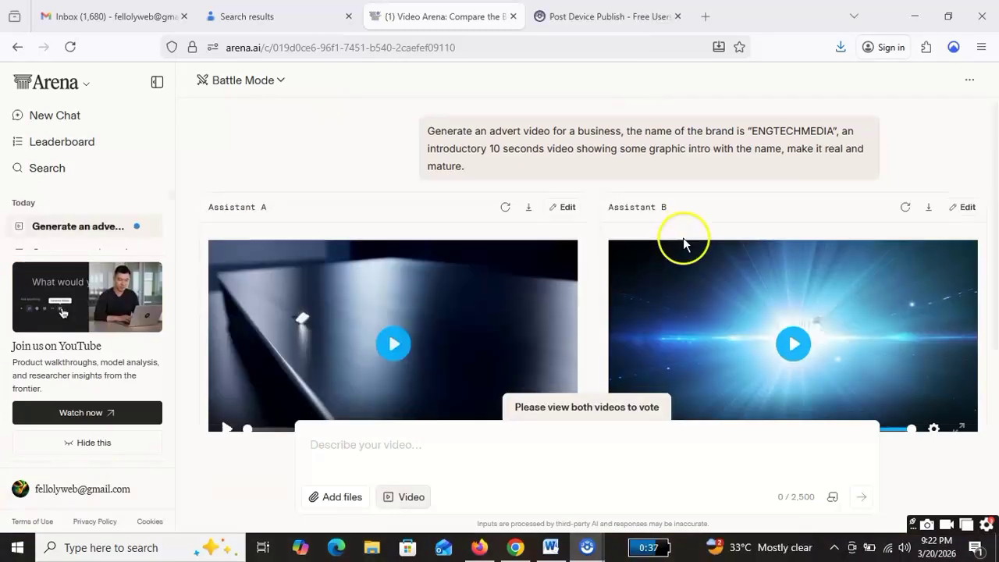
scroll(680, 241, down, 2)
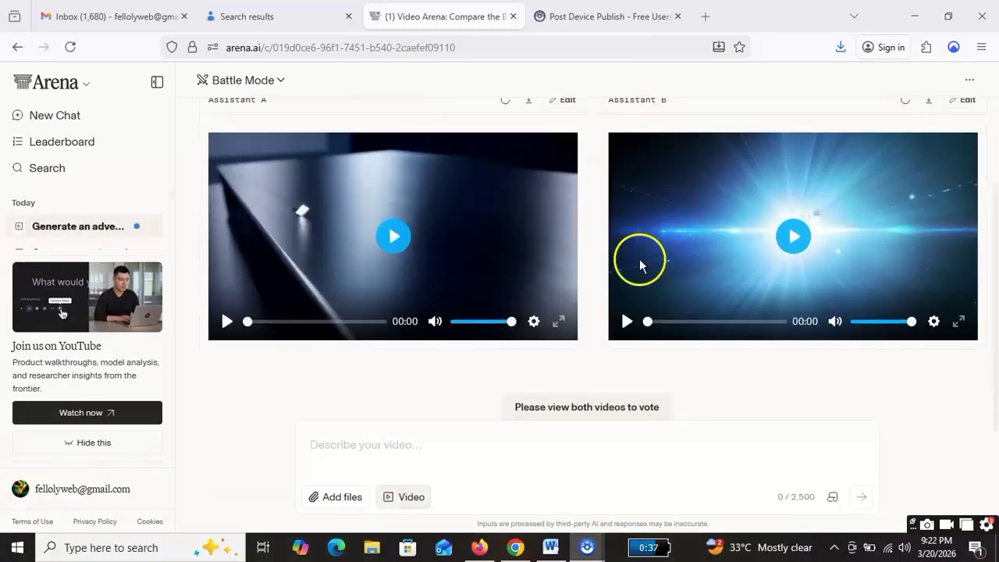
click(226, 321)
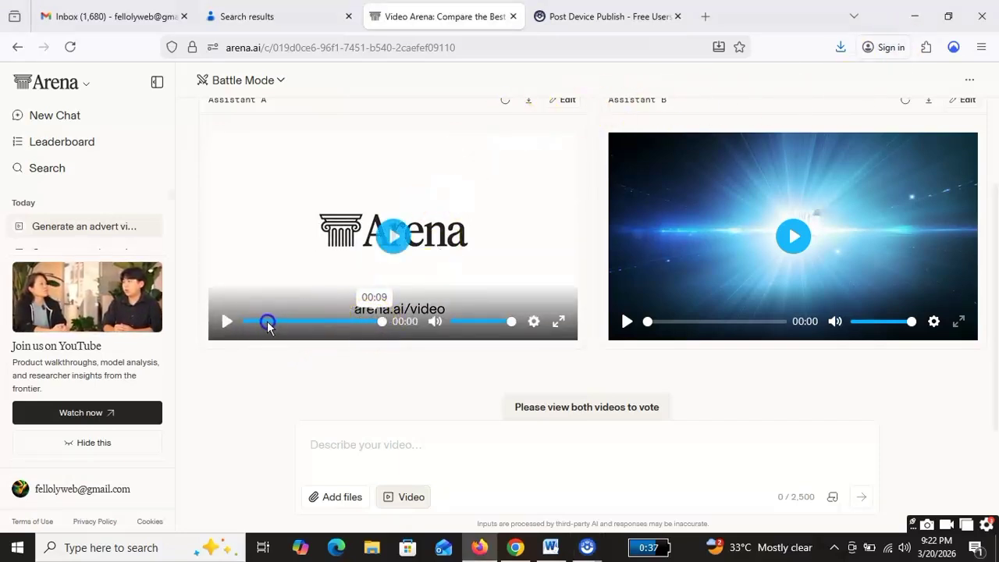
click(244, 321)
click(226, 320)
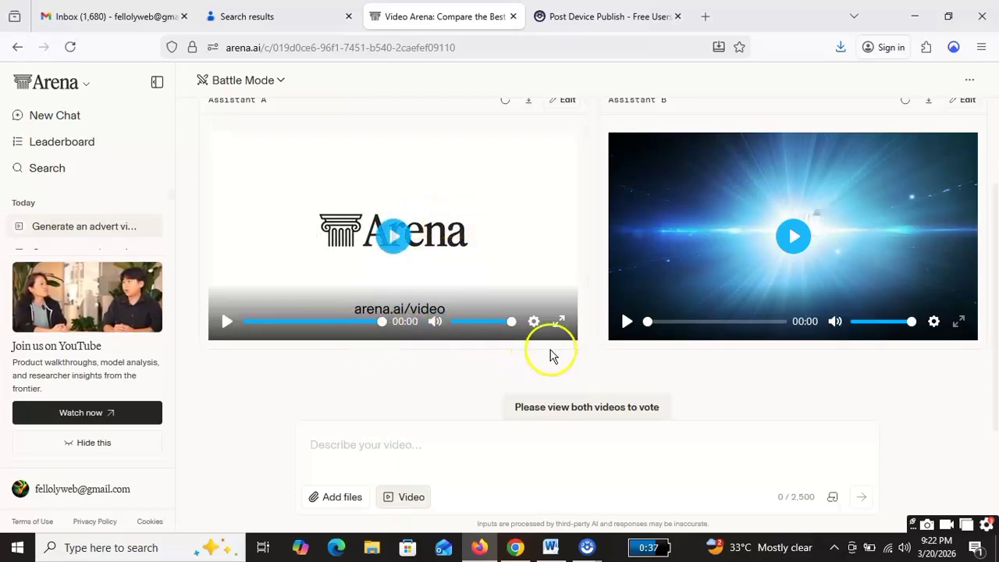
Watch Assistant B's advert video twice and replay Assistant A's video to compare the two
click(627, 321)
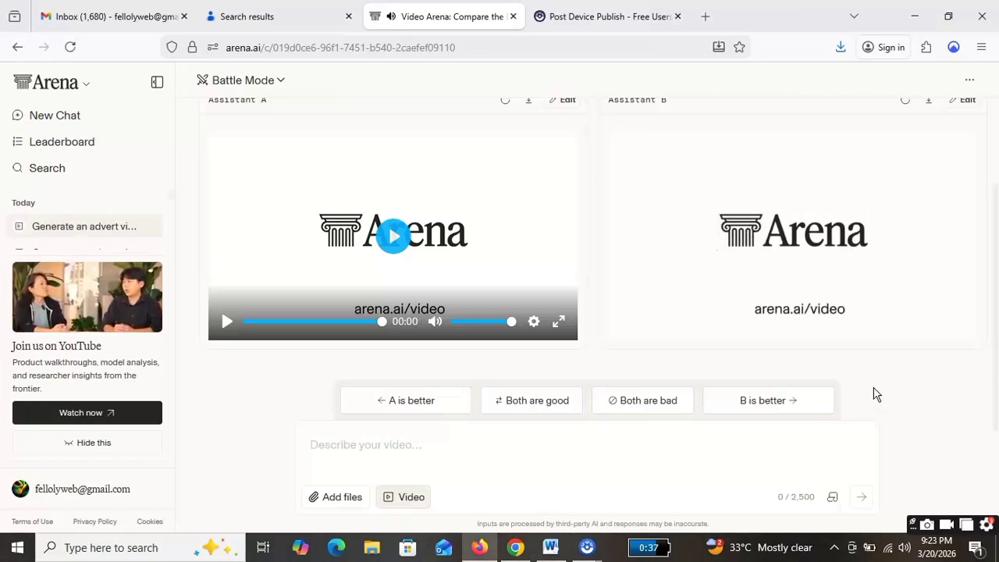
mouse_move(669, 286)
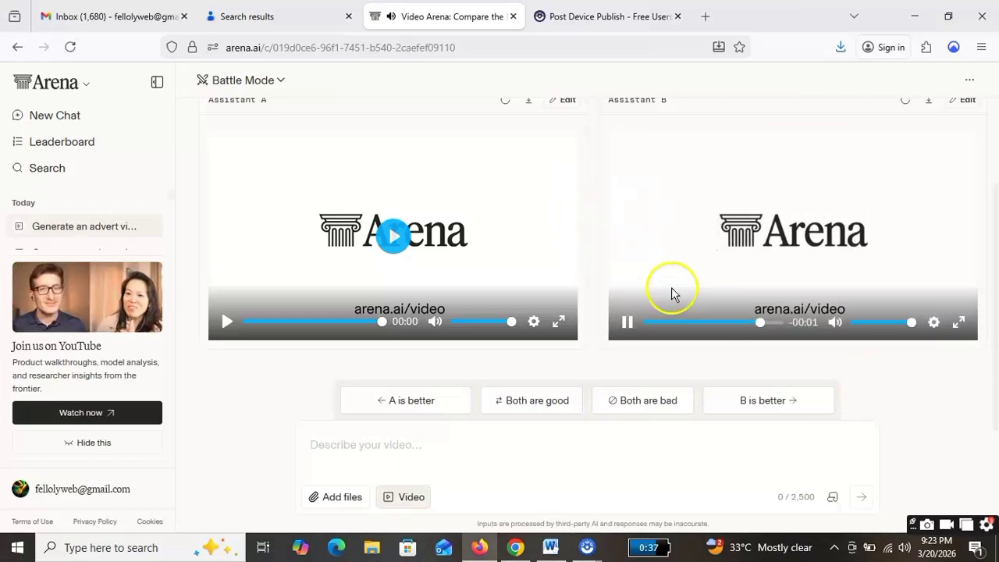
click(625, 324)
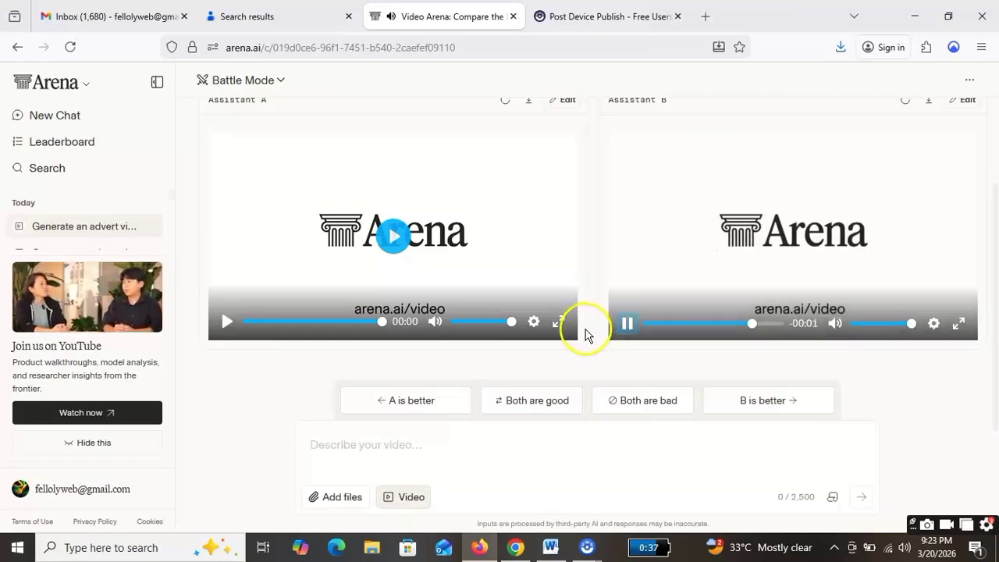
click(229, 322)
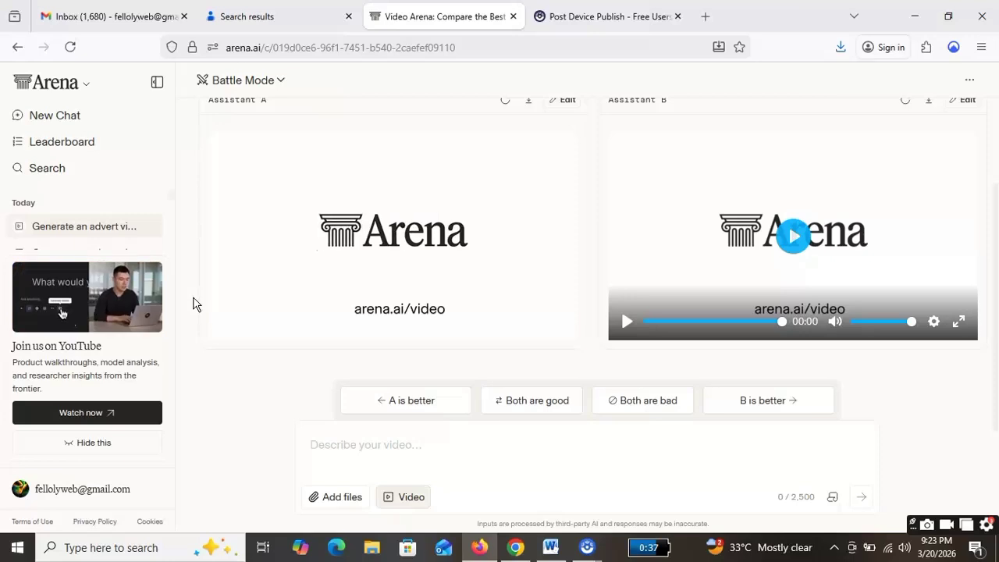
Vote Assistant A's advert video as the better one and check which models made the two videos
click(399, 402)
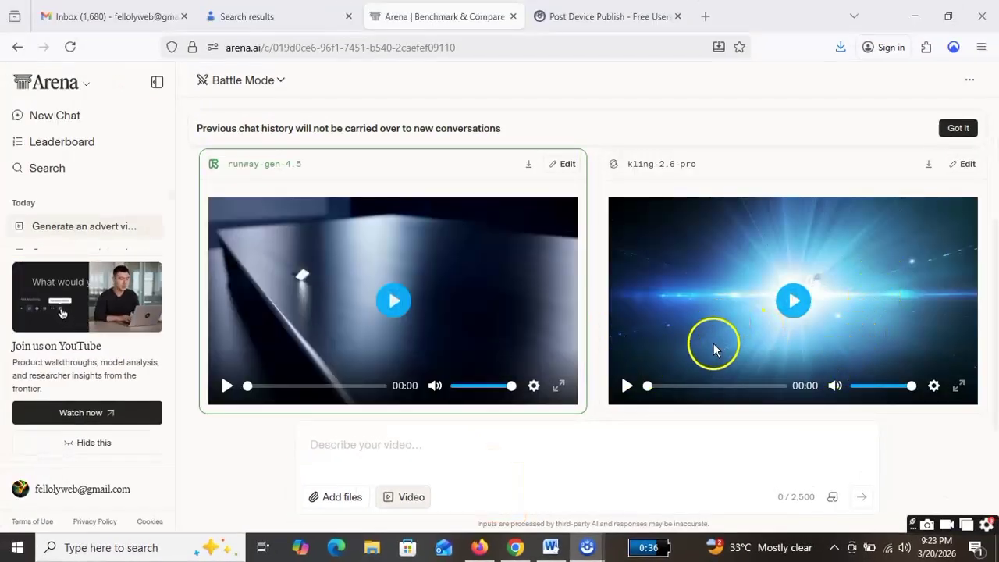
scroll(706, 312, up, 2)
drag(225, 128, 585, 134)
click(585, 132)
scroll(534, 316, down, 2)
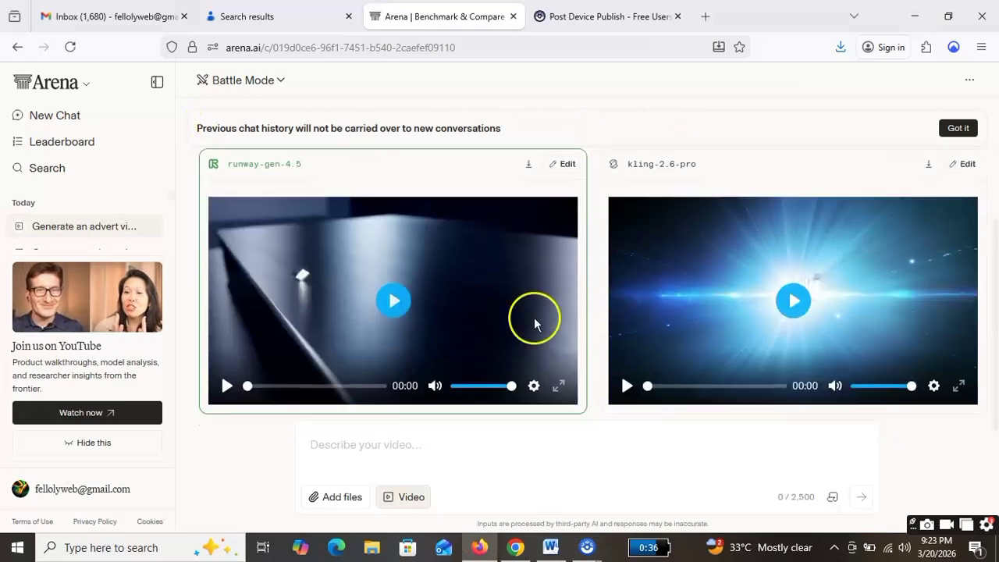